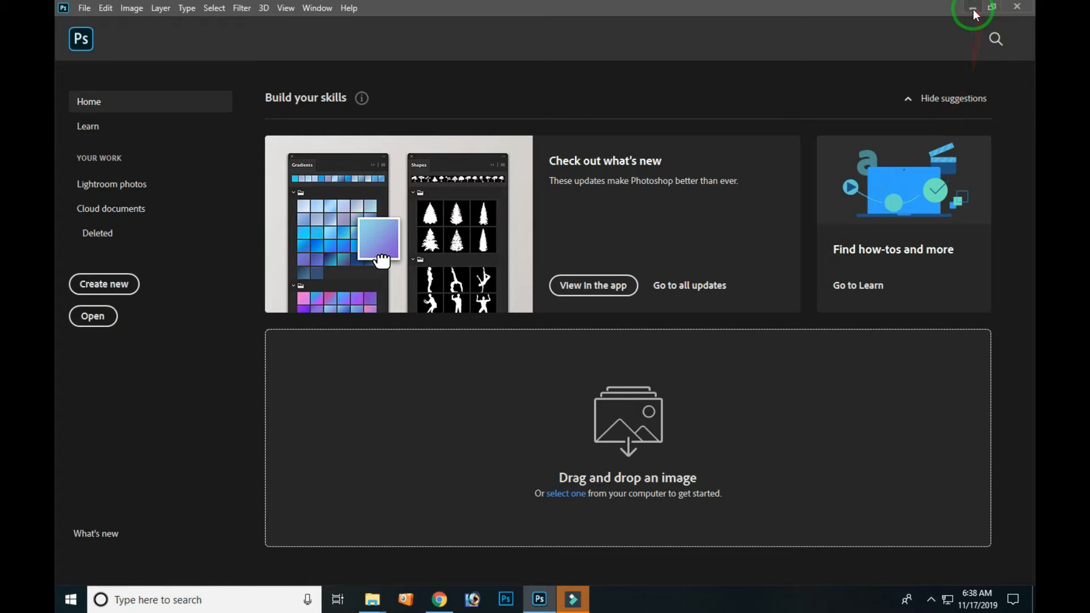
- Preview the portrait photo and the Clouds 2 base image from the desktop in the image viewer
click(973, 11)
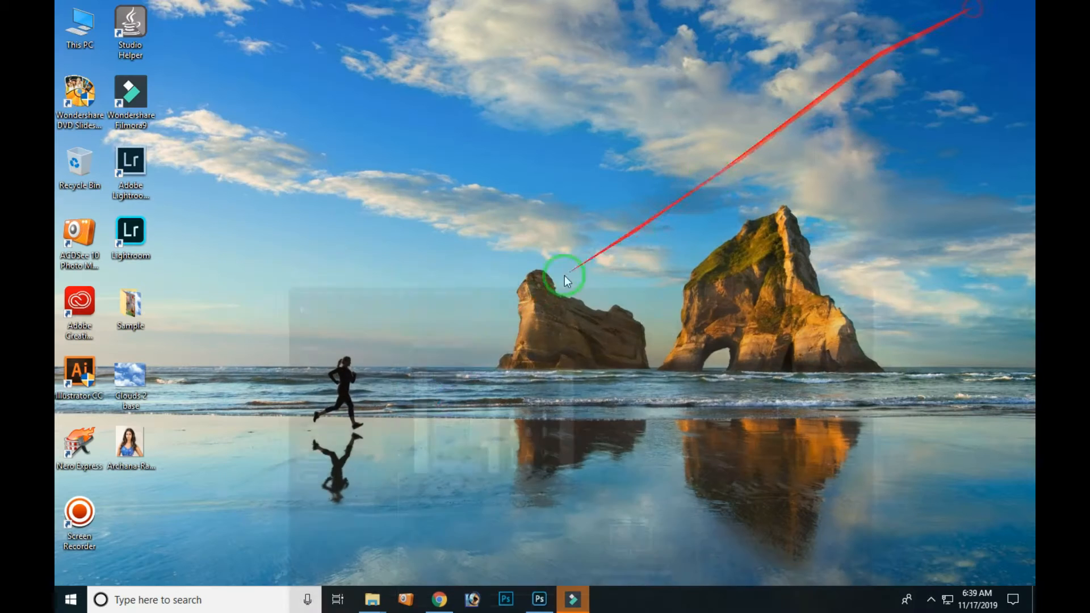
double_click(119, 447)
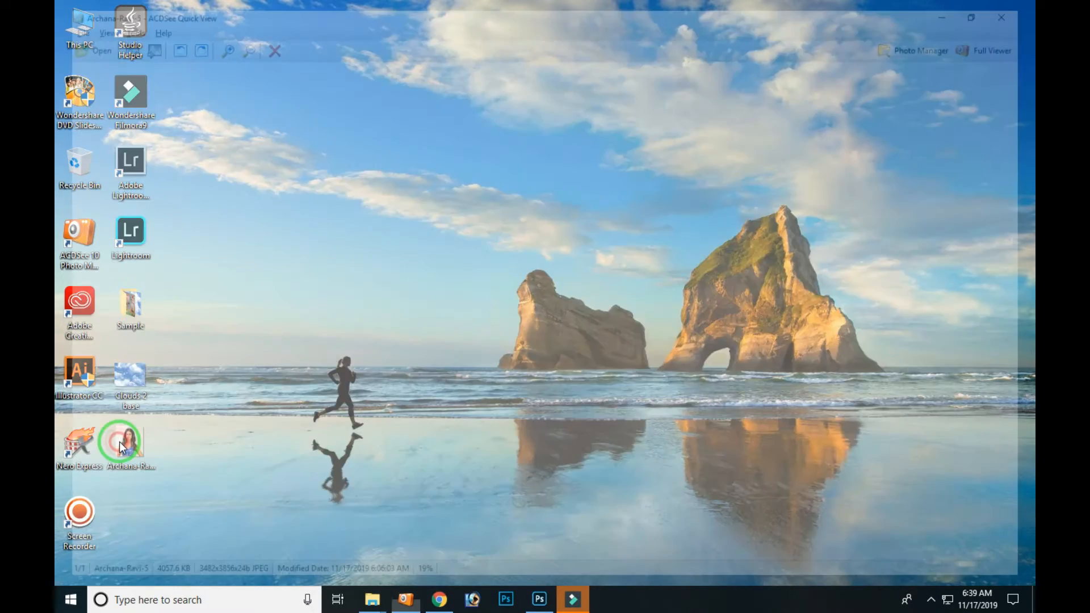
click(219, 43)
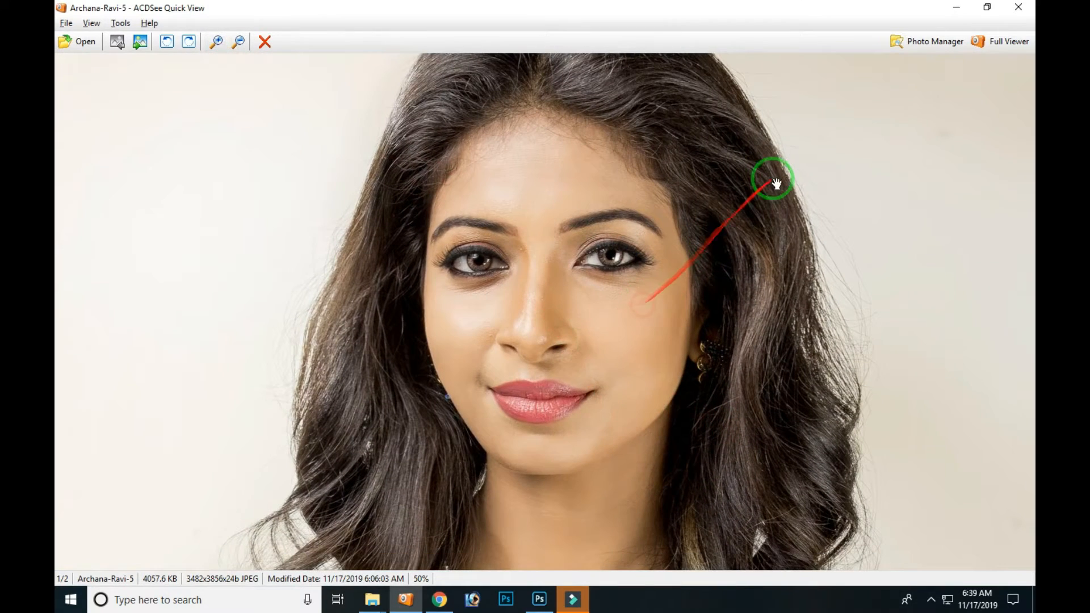
click(1018, 7)
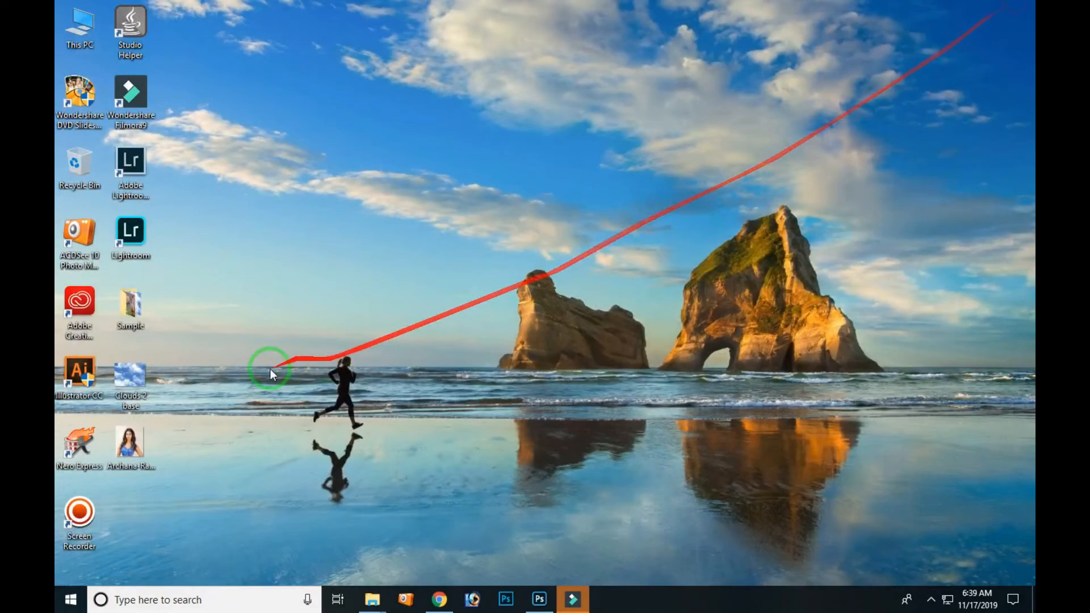
double_click(130, 376)
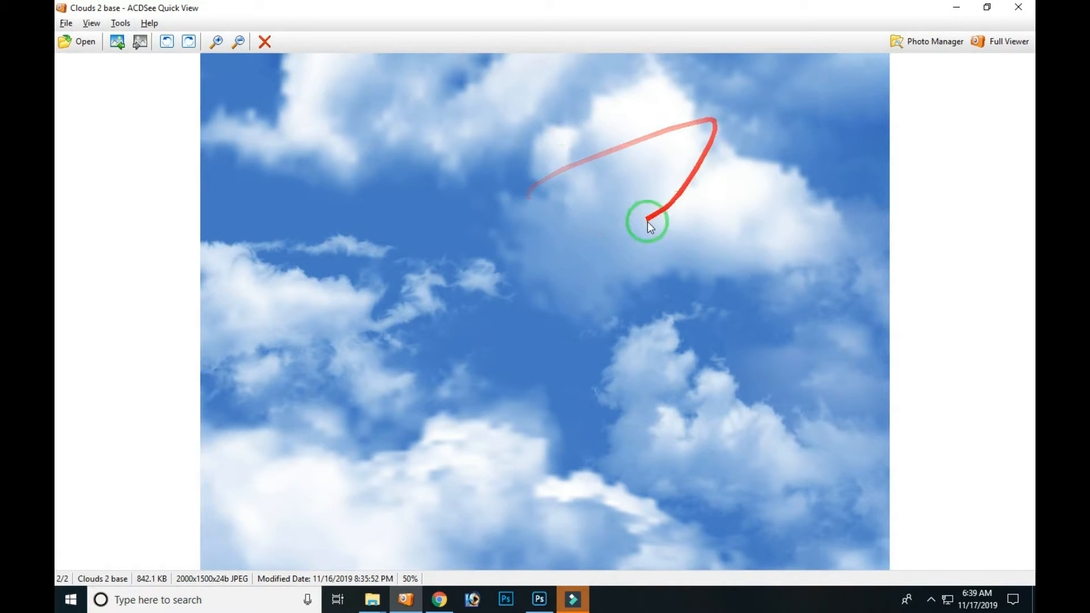
click(1019, 8)
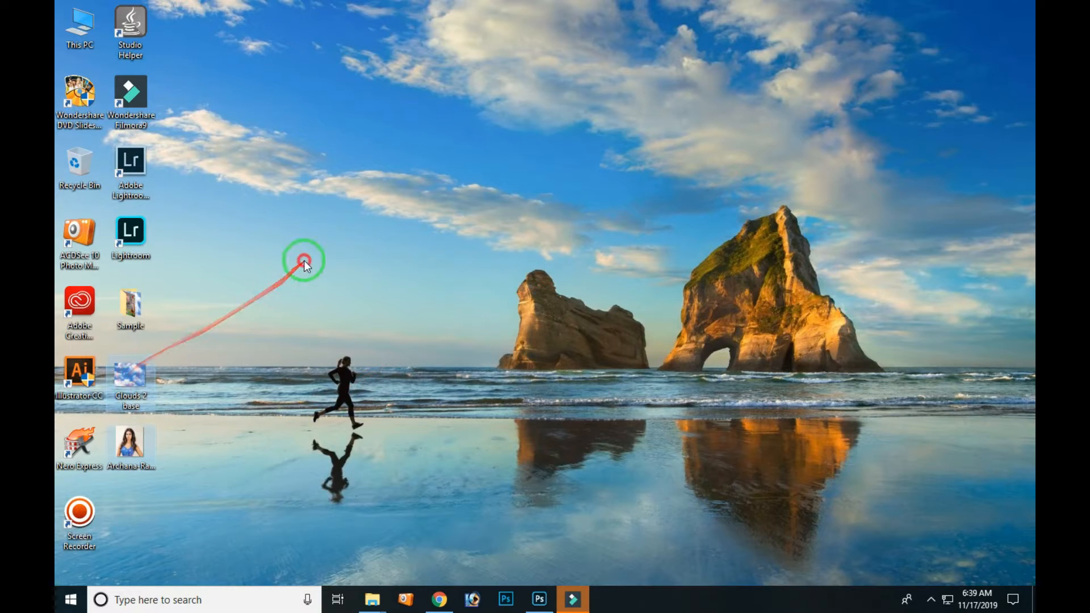
- Open the portrait photo and the Clouds 2 base image from the desktop in Photoshop as separate documents
drag(130, 446, 429, 452)
drag(263, 514, 483, 431)
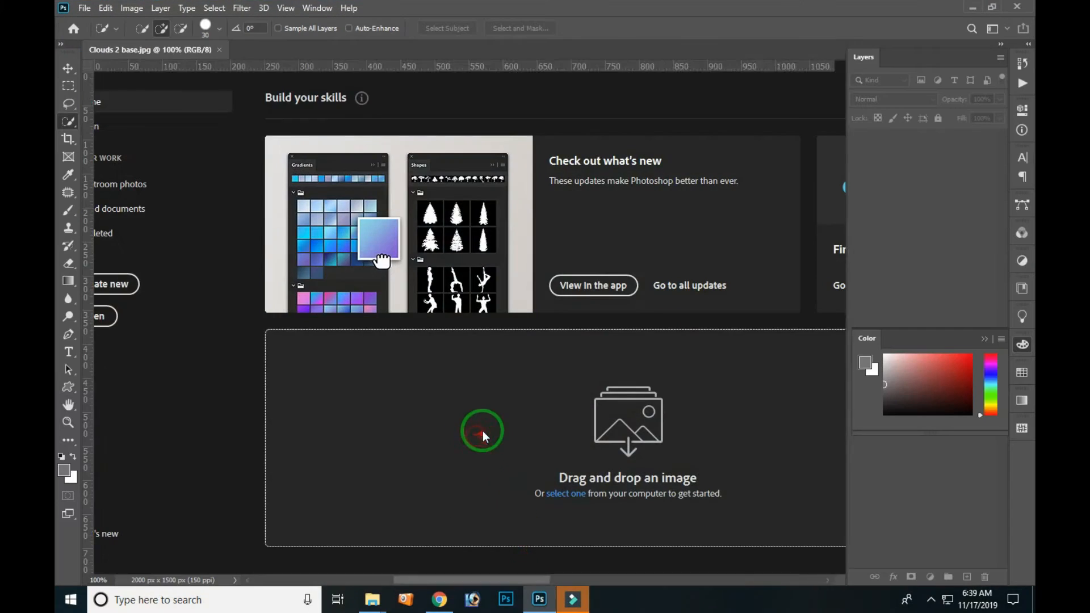
- Duplicate the Background layer of the portrait document
key(z)
drag(417, 207, 487, 248)
drag(507, 310, 428, 247)
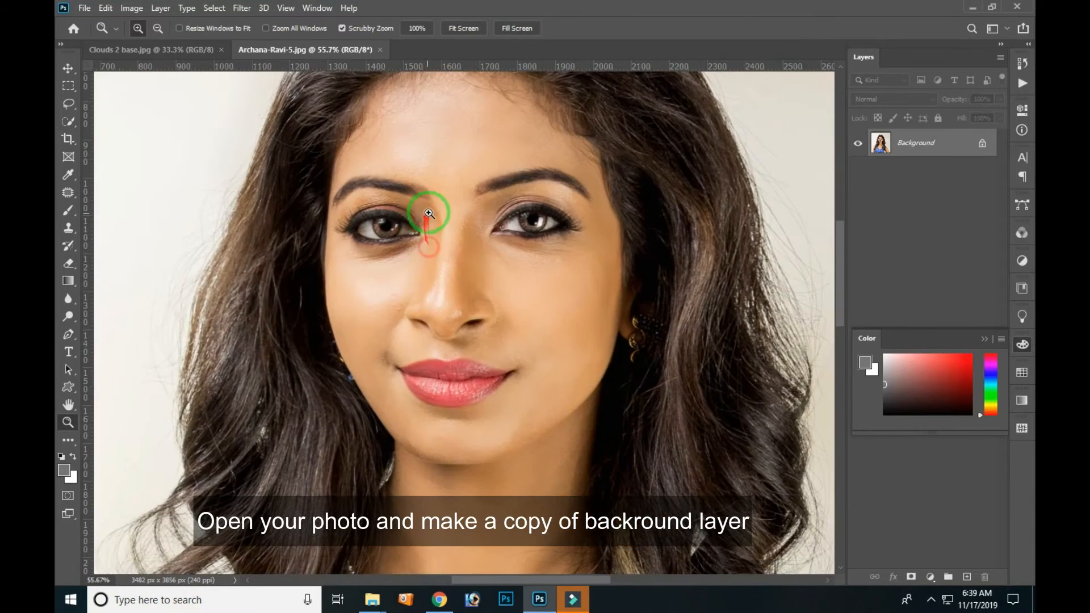
drag(448, 195, 451, 244)
key(ctrl+minus)
key(ctrl+minus)
key(ctrl+minus)
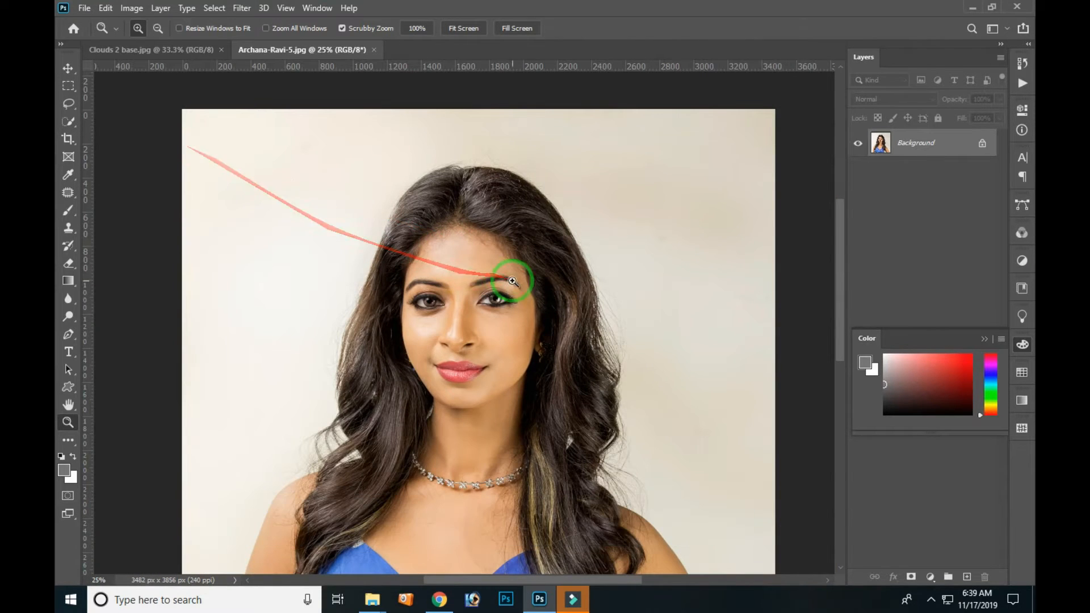
key(ctrl+j)
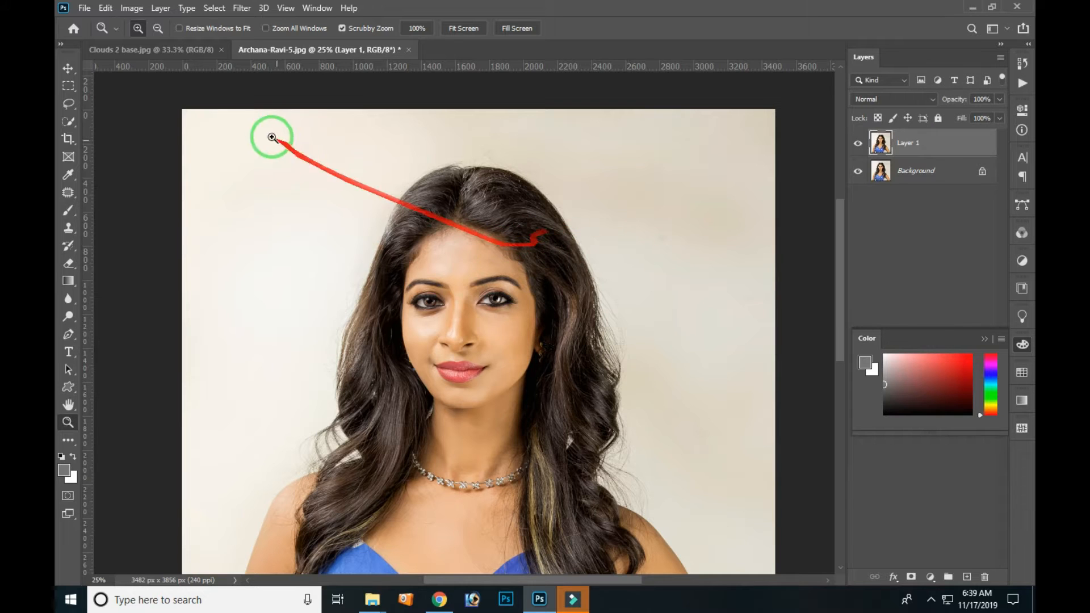
- Select the woman's hair, face, neck and upper chest with Quick Selection and turn the selection into a layer mask on Layer 1
drag(71, 125, 157, 138)
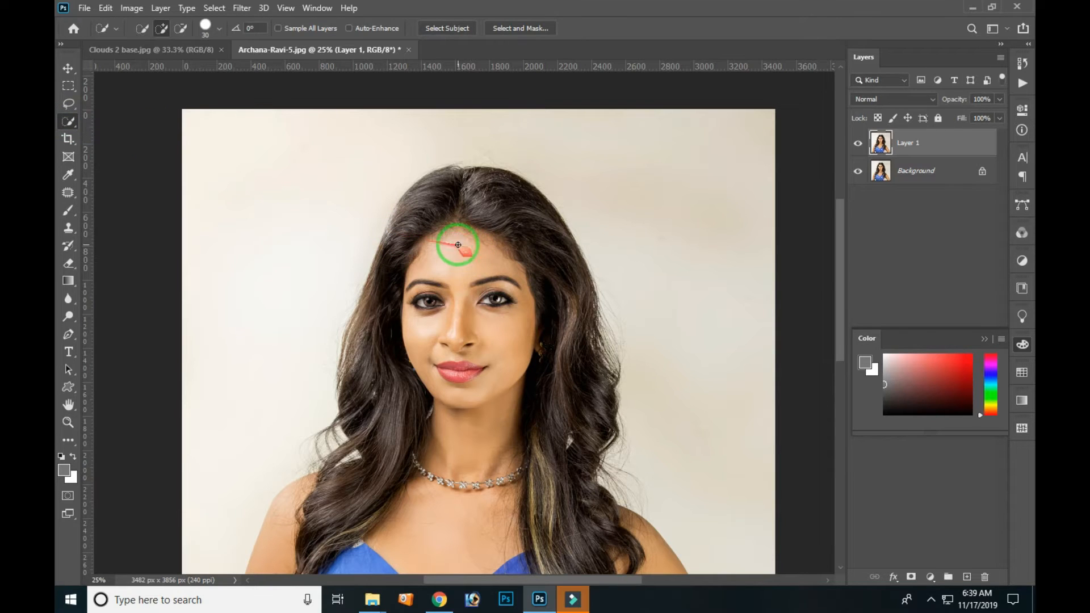
mouse_move(435, 254)
mouse_down()
mouse_move(488, 254)
mouse_move(503, 280)
mouse_move(476, 292)
mouse_move(476, 329)
mouse_move(432, 295)
mouse_move(460, 354)
mouse_move(504, 394)
mouse_move(503, 424)
mouse_move(432, 432)
mouse_move(442, 486)
mouse_move(422, 548)
mouse_move(382, 504)
mouse_move(375, 332)
mouse_move(391, 282)
mouse_move(426, 219)
mouse_move(468, 196)
mouse_move(432, 201)
mouse_move(495, 202)
mouse_move(486, 188)
mouse_move(534, 226)
mouse_move(568, 296)
mouse_move(586, 428)
mouse_move(552, 510)
mouse_move(585, 558)
mouse_move(584, 478)
mouse_move(588, 523)
mouse_move(547, 322)
mouse_move(576, 377)
mouse_move(552, 405)
mouse_move(572, 471)
mouse_move(534, 414)
mouse_move(545, 450)
mouse_move(430, 392)
mouse_move(364, 392)
mouse_move(344, 372)
mouse_move(292, 486)
mouse_move(384, 261)
mouse_move(382, 394)
mouse_move(322, 319)
mouse_up()
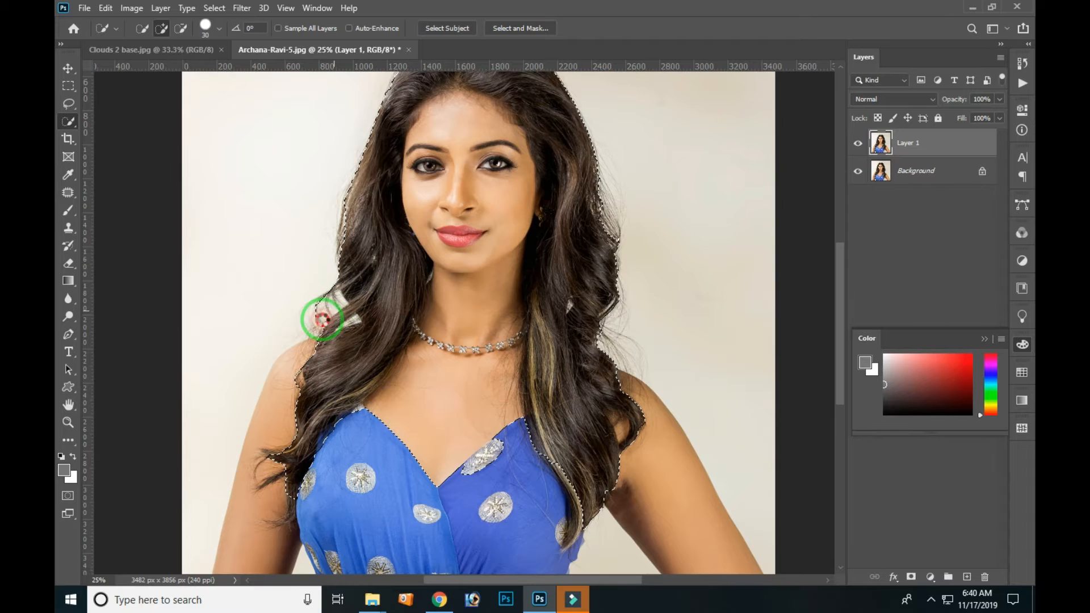
mouse_move(537, 213)
mouse_down()
mouse_move(555, 293)
mouse_move(609, 254)
mouse_move(693, 450)
mouse_up()
click(911, 577)
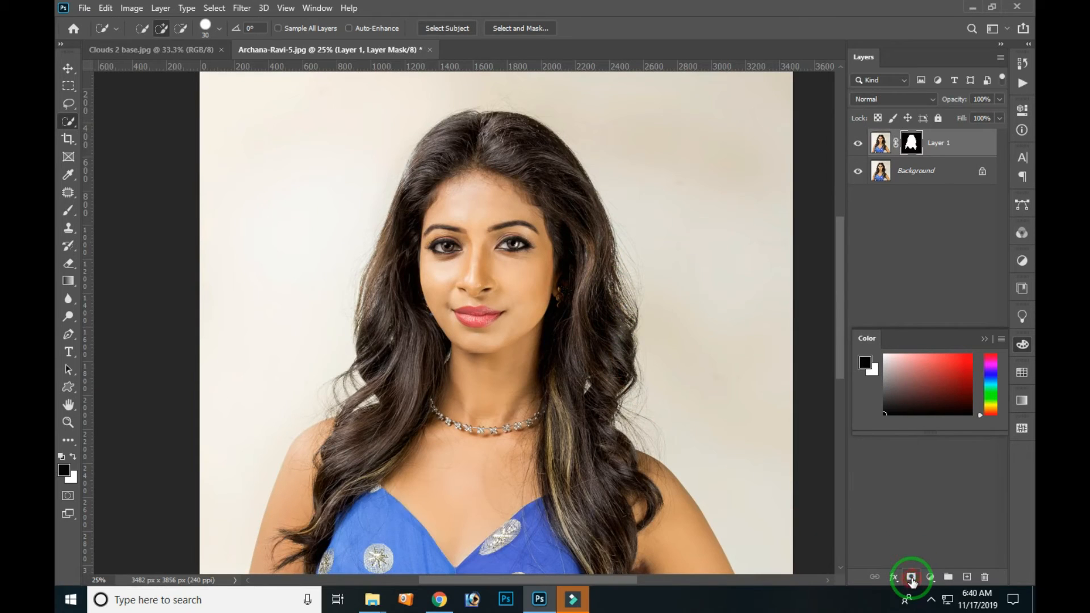
- Check the masked cutout by toggling the Background layer's visibility, leaving it visible
click(882, 145)
click(857, 171)
click(857, 172)
click(857, 171)
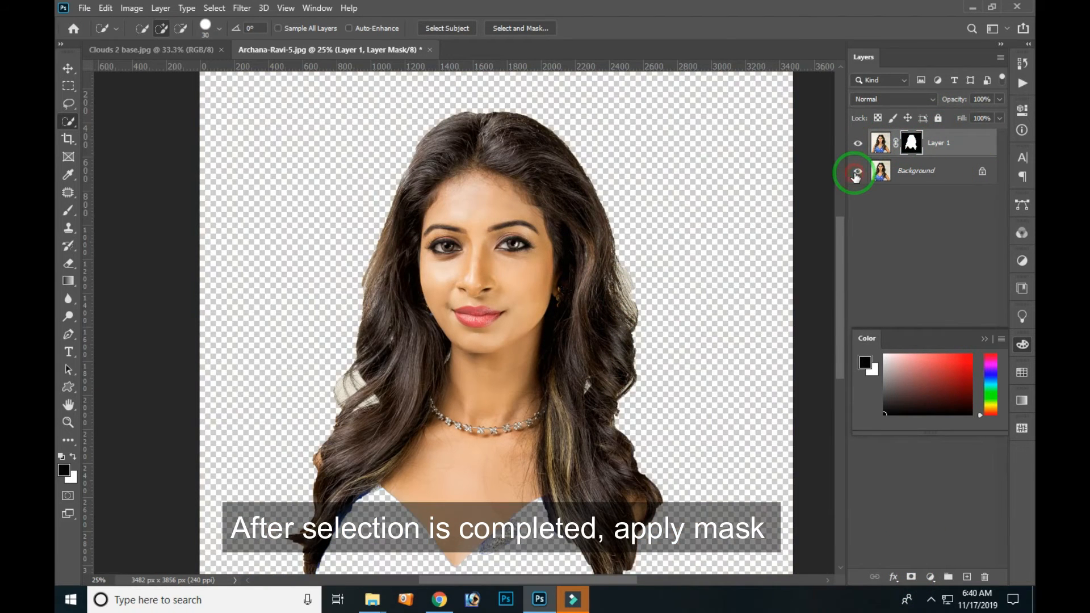
click(857, 172)
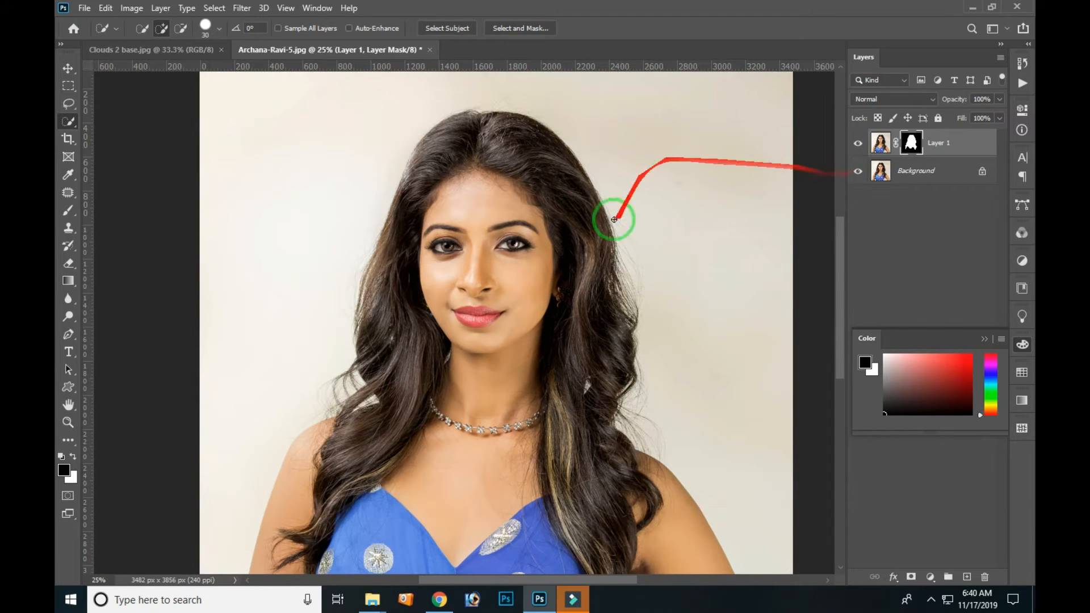
- Add a Black & White adjustment layer above Layer 1 and compare the portrait with and without it
click(930, 578)
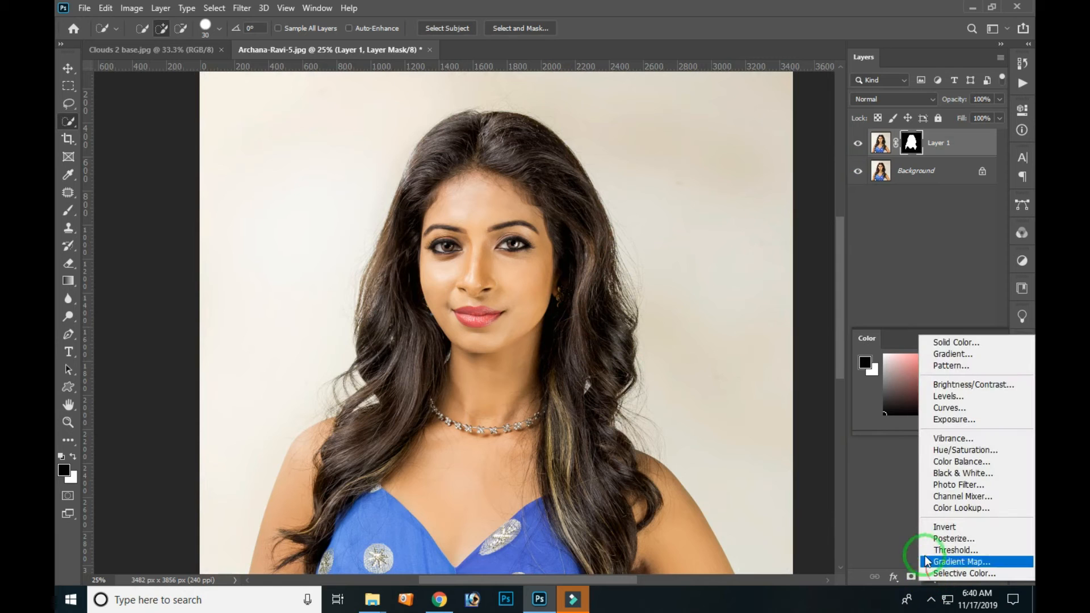
click(956, 476)
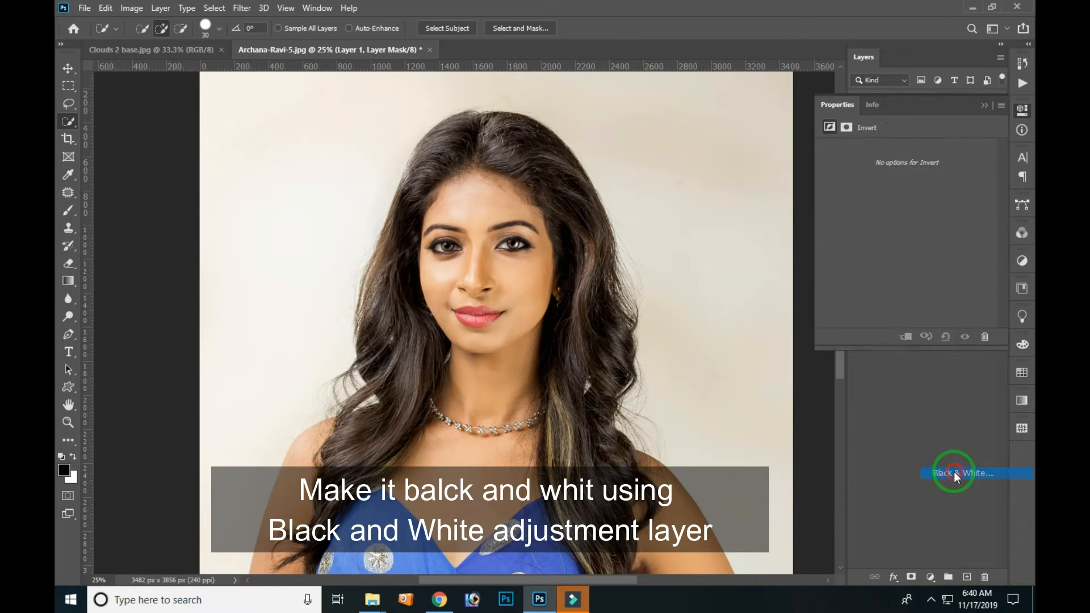
click(983, 105)
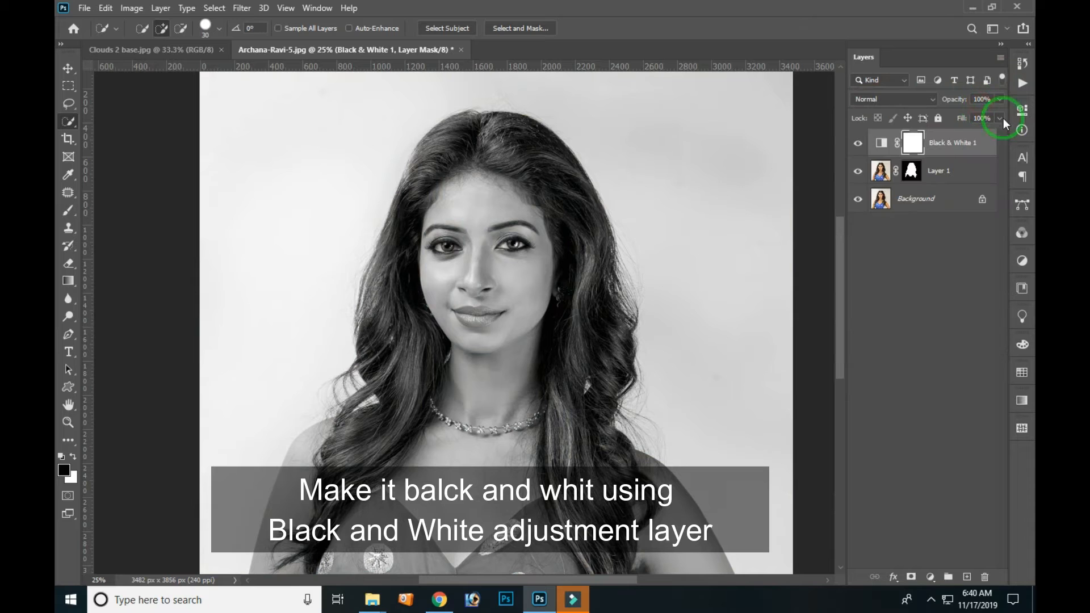
click(858, 147)
click(858, 148)
click(857, 147)
click(858, 149)
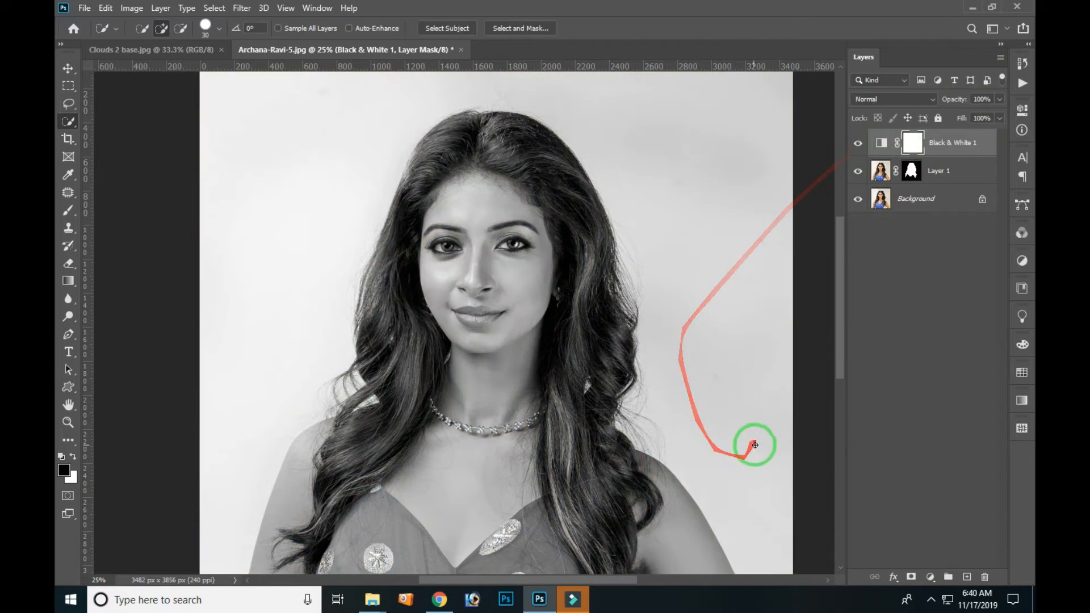
- Add an Invert adjustment layer above the Black & White layer and compare the portrait with and without it
click(930, 578)
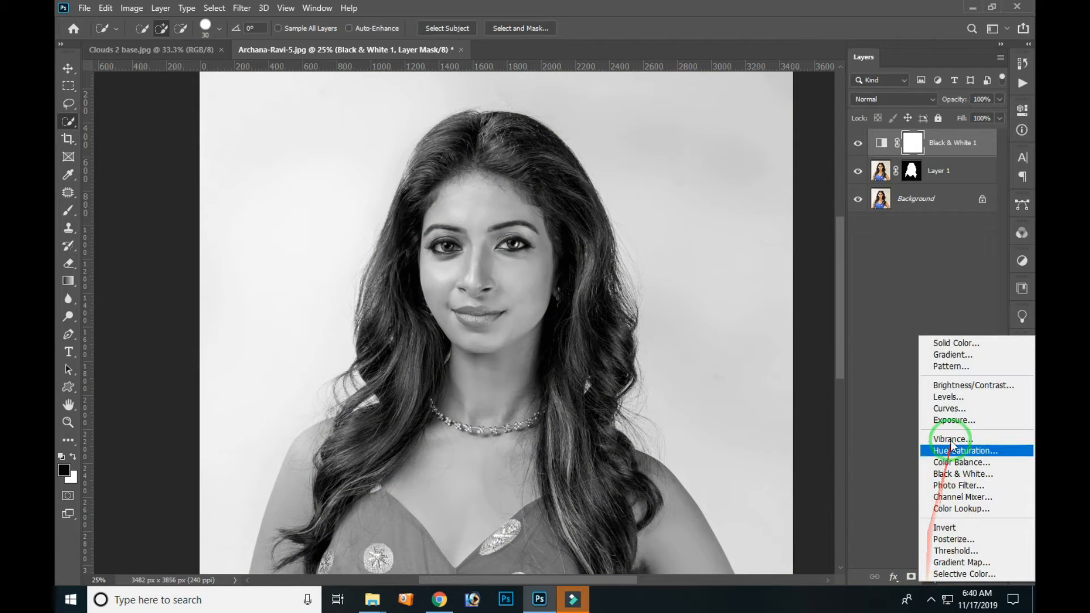
click(937, 529)
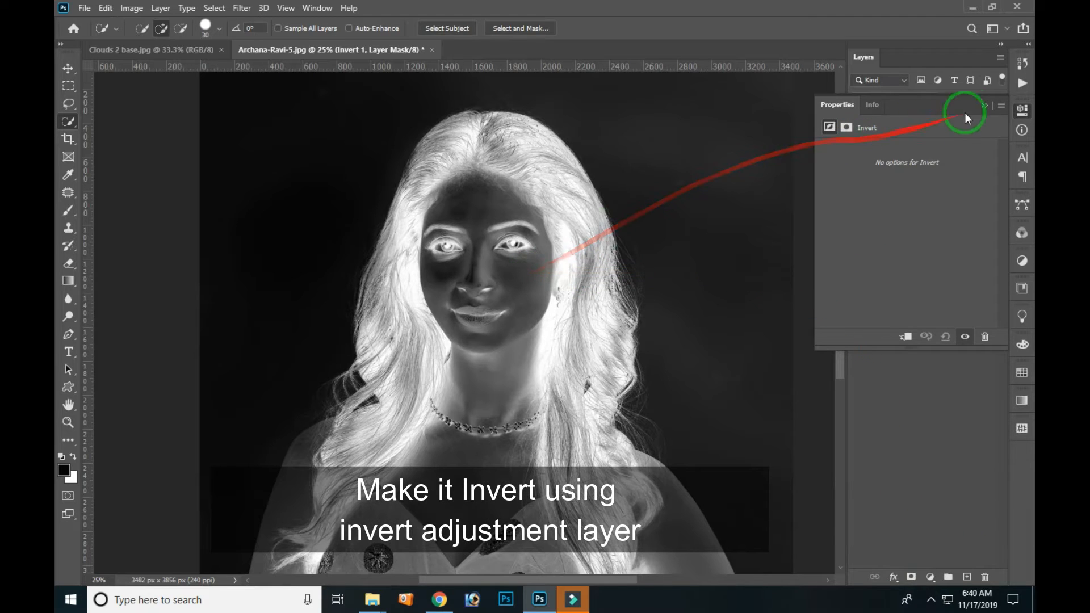
click(986, 105)
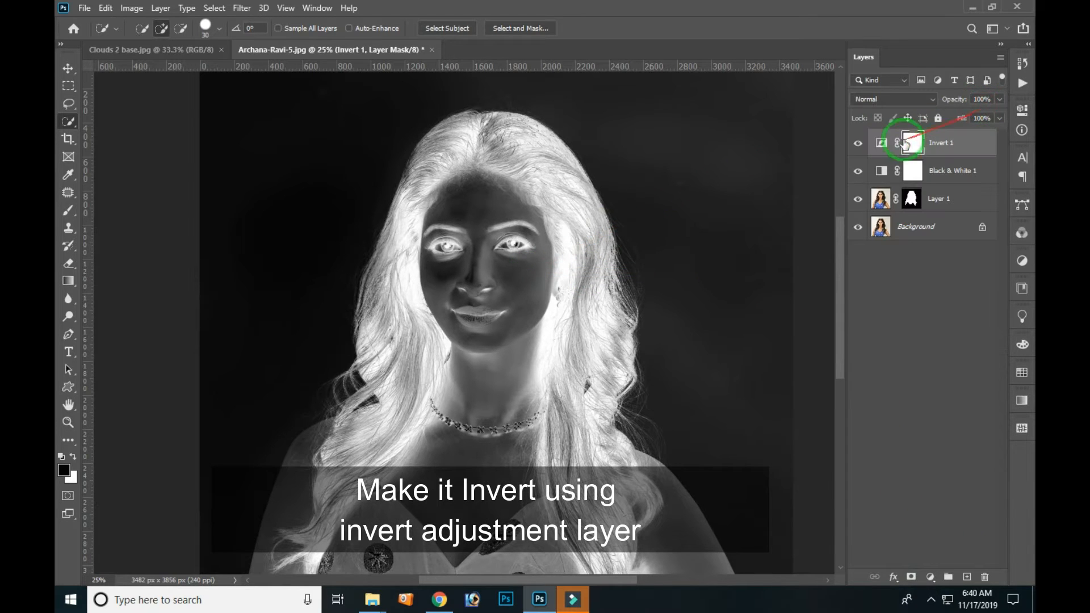
click(858, 145)
click(858, 143)
click(858, 144)
click(858, 144)
- Convert the Invert, Black & White and masked portrait layers together into one smart object named Face cloud
click(961, 157)
click(952, 173)
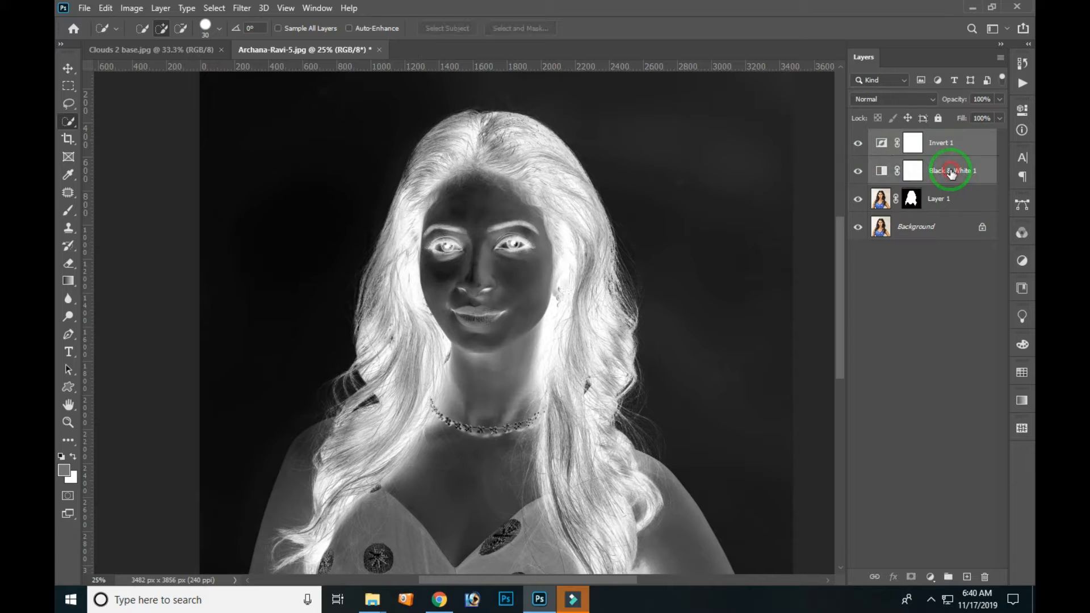
ctrl+click(943, 208)
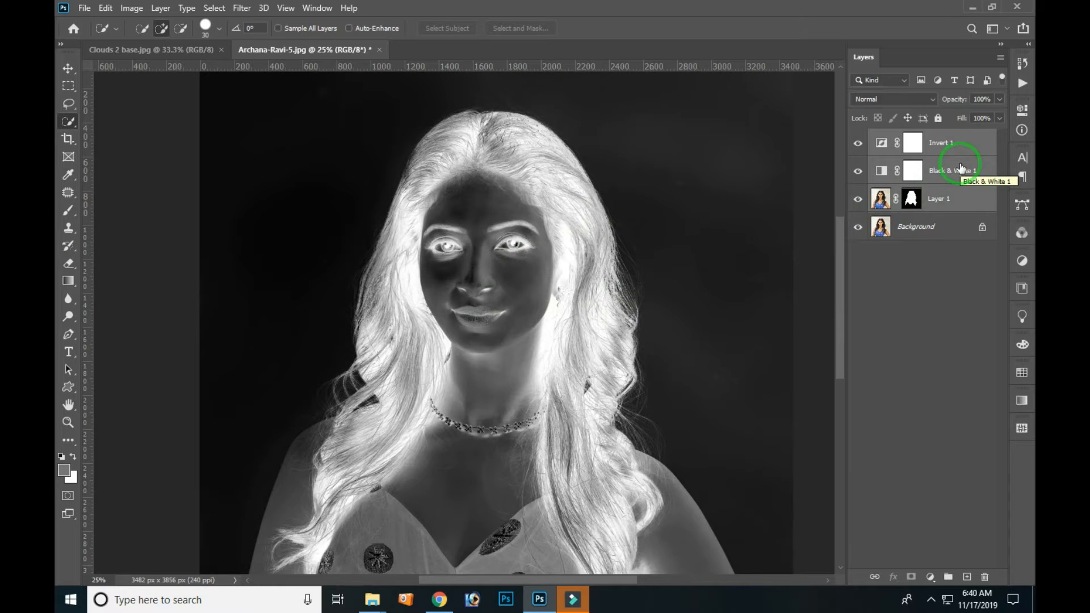
right_click(960, 166)
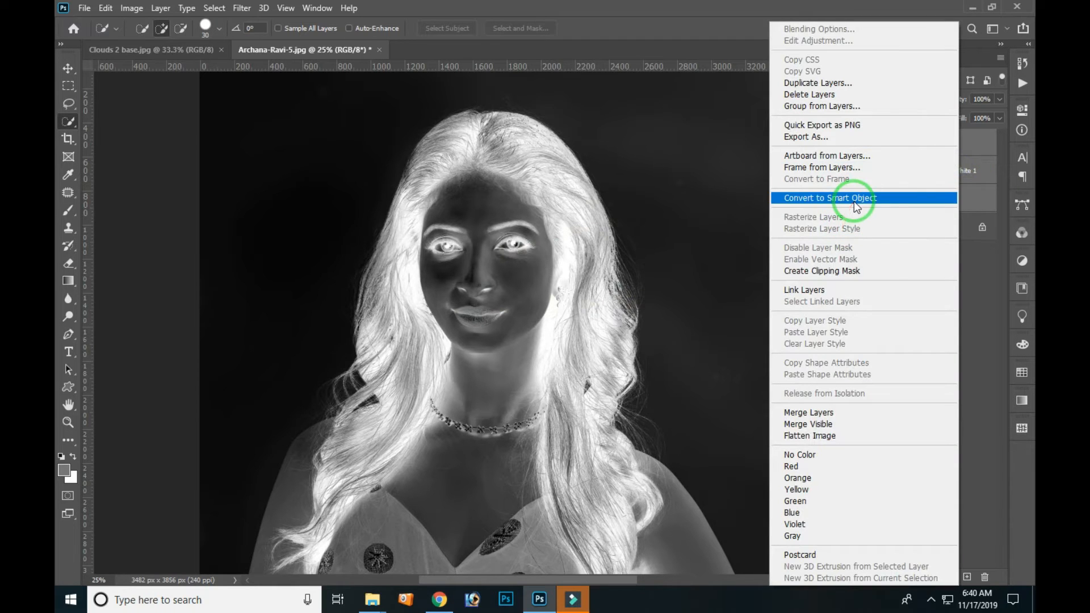
click(998, 60)
click(1000, 62)
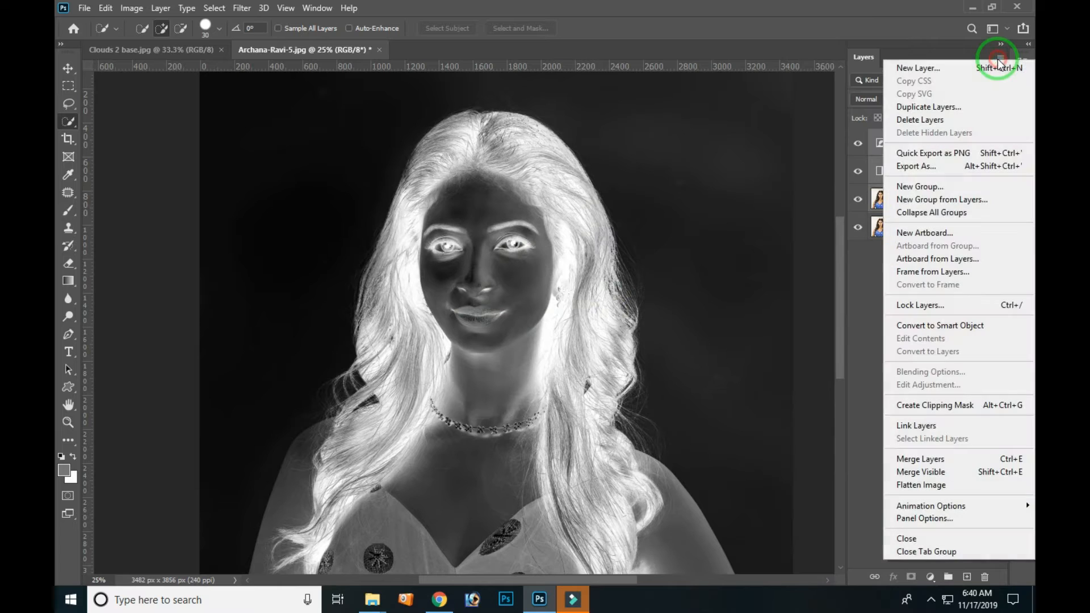
click(967, 326)
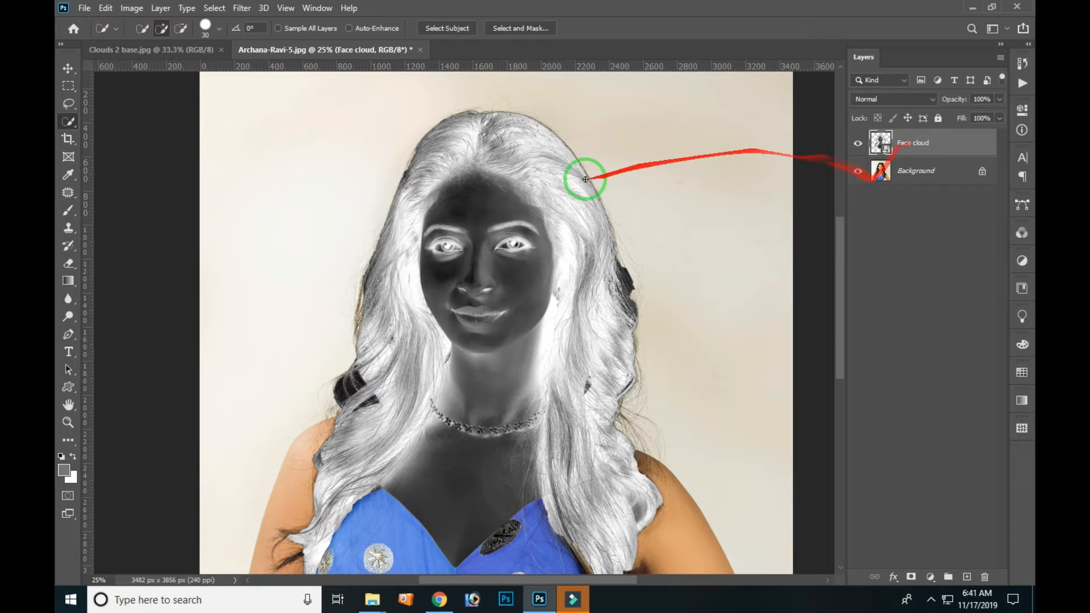
- Move the Face cloud smart object into the Clouds 2 base document and scale it down to fit near the middle of the sky
key(v)
drag(537, 234, 487, 310)
key(ctrl+t)
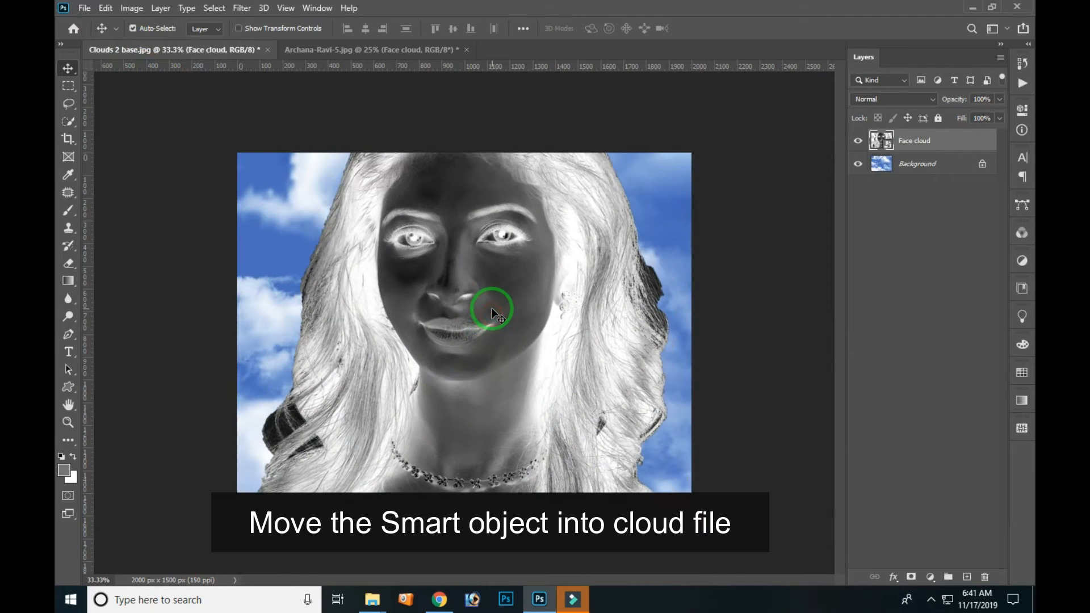
drag(702, 91, 496, 223)
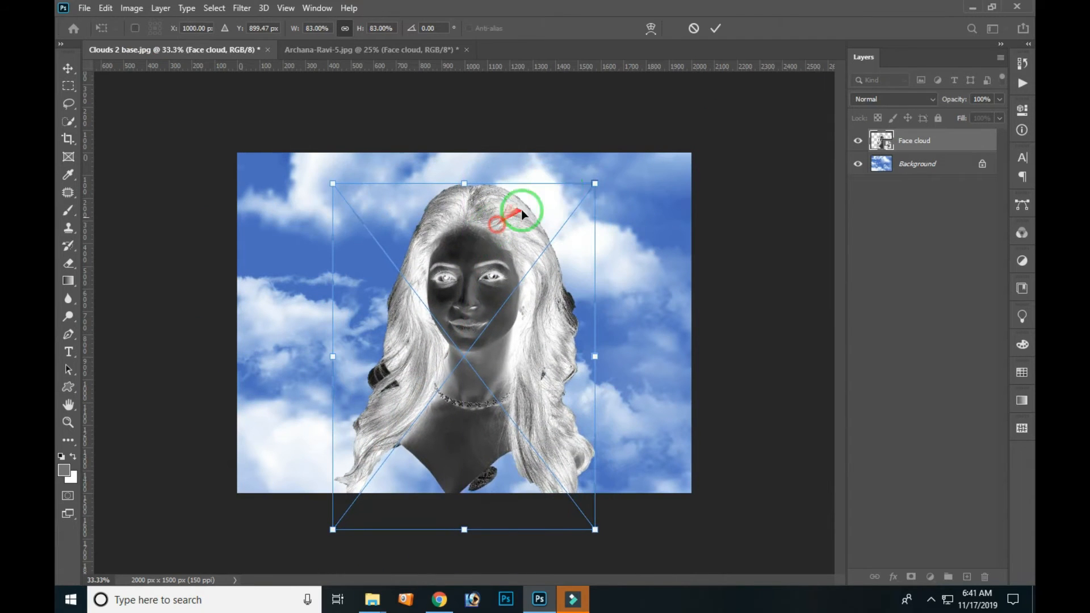
drag(596, 175, 552, 227)
drag(443, 379, 446, 356)
drag(548, 207, 548, 207)
drag(496, 267, 492, 263)
key(Return)
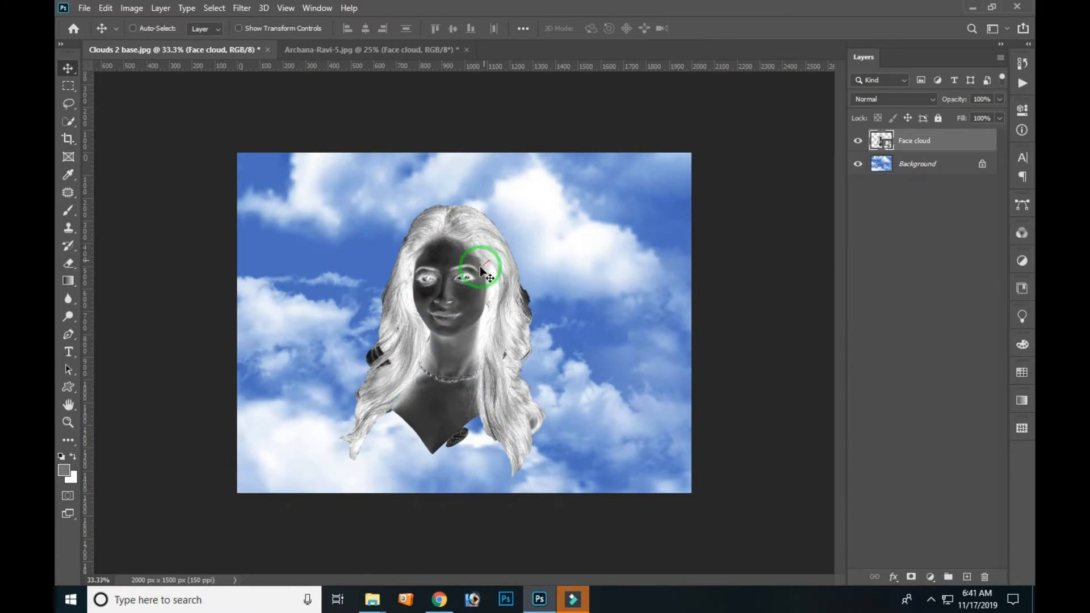
- Add a white layer mask to the Face cloud layer
key(z)
click(458, 288)
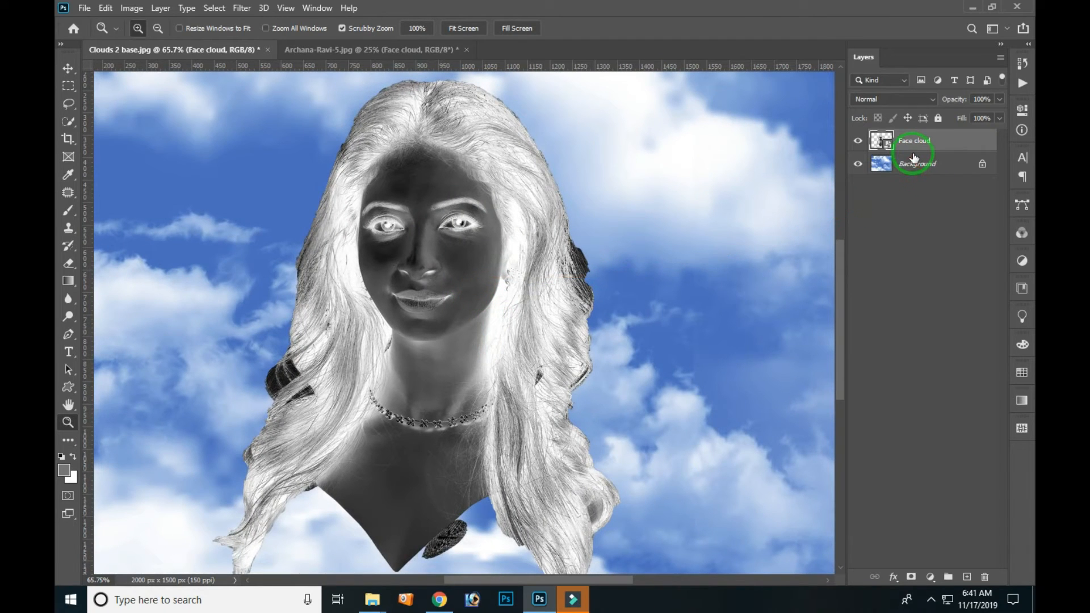
click(911, 578)
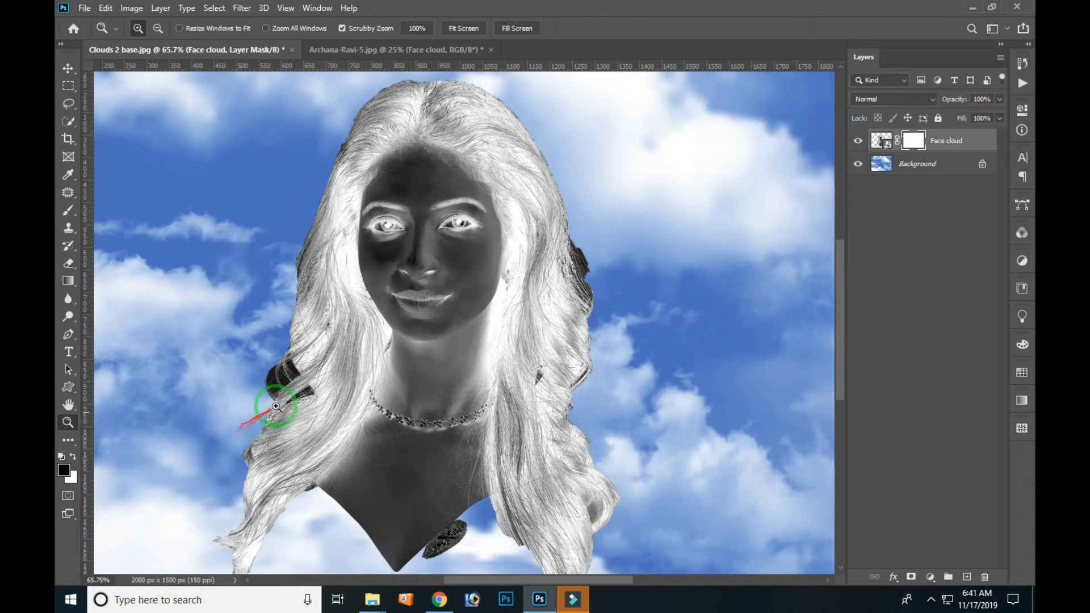
- Soften the portrait's hair and lower edges on the Face cloud mask with a soft 60% opacity brush, hiding with black and restoring with white
key(b)
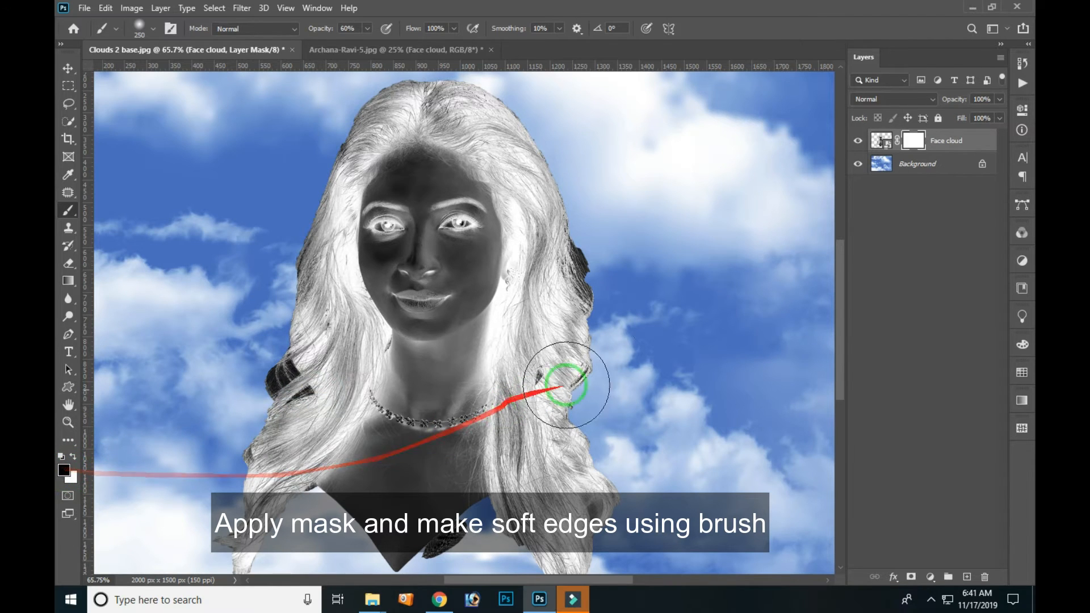
key(bracketleft)
key(bracketleft)
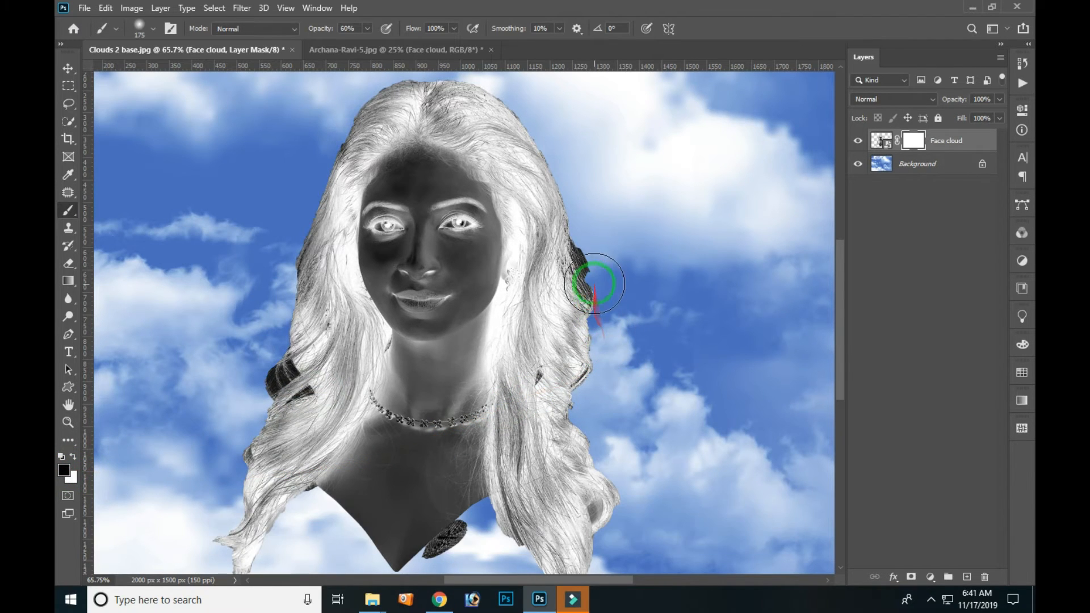
mouse_move(584, 253)
mouse_down()
mouse_move(607, 351)
mouse_move(581, 419)
mouse_move(616, 480)
mouse_move(616, 533)
mouse_move(557, 581)
mouse_move(554, 565)
mouse_move(609, 548)
mouse_move(648, 578)
mouse_move(596, 541)
mouse_move(558, 551)
mouse_move(556, 527)
mouse_move(599, 512)
mouse_move(507, 557)
mouse_move(486, 555)
mouse_move(430, 504)
mouse_move(393, 500)
mouse_move(346, 546)
mouse_move(317, 545)
mouse_move(330, 532)
mouse_move(332, 468)
mouse_move(378, 375)
mouse_move(398, 196)
mouse_move(445, 156)
mouse_move(453, 127)
mouse_move(417, 161)
mouse_move(391, 220)
mouse_move(370, 380)
mouse_move(342, 434)
mouse_move(317, 536)
mouse_move(412, 162)
mouse_move(477, 88)
mouse_up()
scroll(562, 565, left, 3)
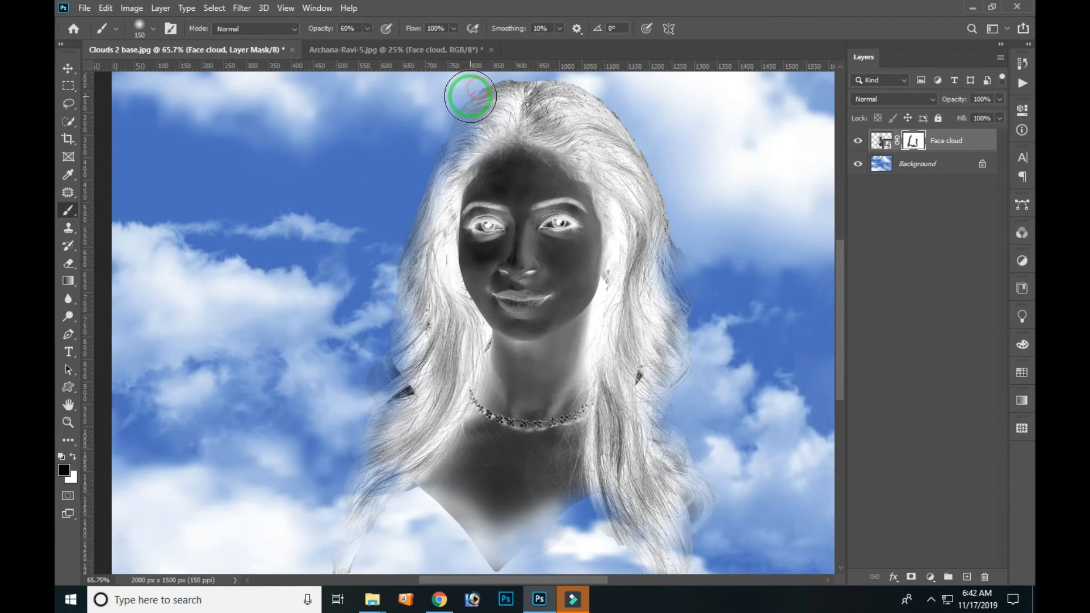
key(x)
mouse_move(490, 139)
mouse_down()
mouse_move(462, 207)
mouse_move(468, 158)
mouse_move(499, 119)
mouse_move(455, 186)
mouse_move(423, 312)
mouse_move(420, 260)
mouse_move(420, 356)
mouse_move(404, 217)
mouse_move(383, 272)
mouse_move(376, 372)
mouse_move(381, 398)
mouse_move(385, 385)
mouse_move(391, 391)
mouse_move(360, 417)
mouse_move(357, 513)
mouse_move(416, 509)
mouse_move(483, 580)
mouse_move(510, 582)
mouse_move(600, 505)
mouse_move(612, 543)
mouse_move(644, 567)
mouse_move(699, 553)
mouse_move(718, 534)
mouse_move(724, 480)
mouse_move(689, 412)
mouse_move(707, 355)
mouse_move(683, 201)
mouse_move(686, 225)
mouse_move(696, 207)
mouse_move(499, 435)
mouse_move(396, 446)
mouse_move(385, 369)
mouse_move(392, 395)
mouse_move(382, 389)
mouse_move(347, 443)
mouse_move(332, 572)
mouse_move(403, 504)
mouse_move(463, 543)
mouse_move(584, 499)
mouse_move(653, 540)
mouse_move(708, 518)
mouse_move(697, 364)
mouse_up()
key(x)
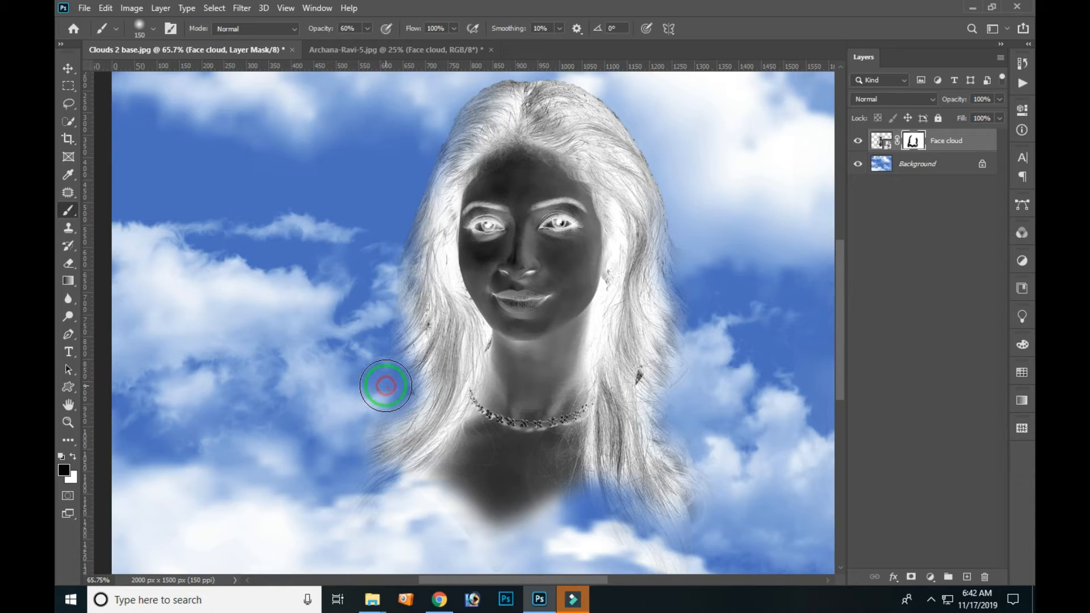
- Shift the Face cloud portrait slightly left and down, and set its blend mode to Screen
key(v)
mouse_move(574, 234)
mouse_down()
mouse_move(549, 233)
mouse_move(537, 248)
mouse_up()
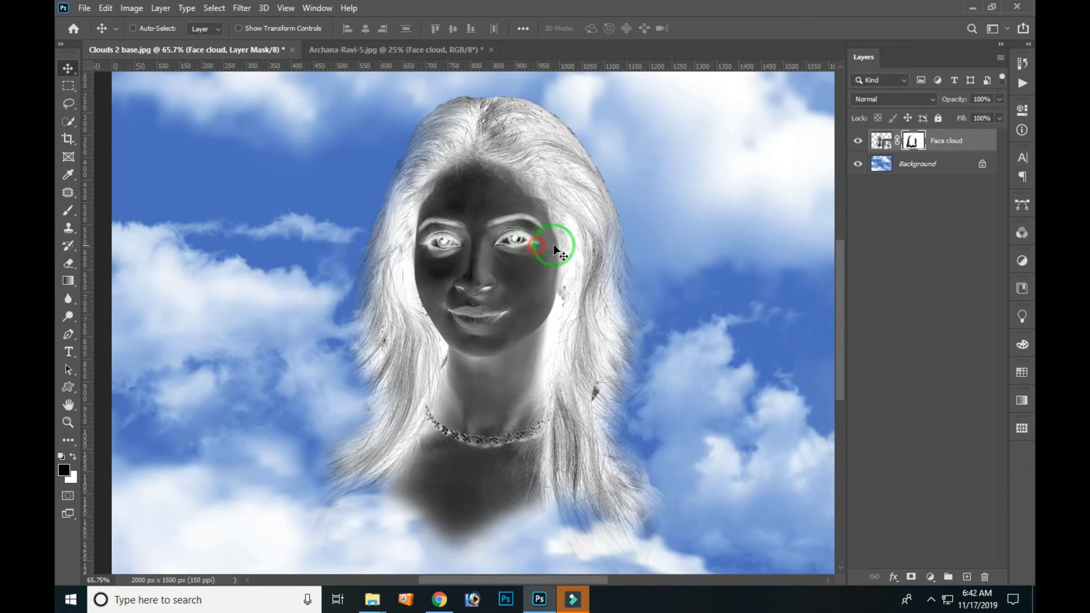
click(902, 99)
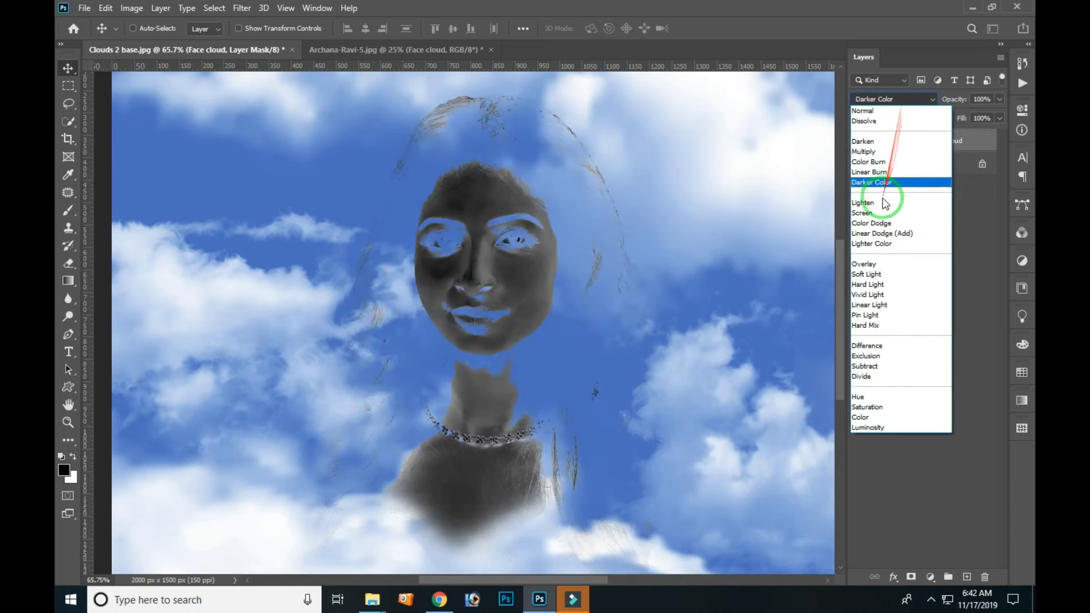
click(874, 213)
drag(453, 295, 498, 275)
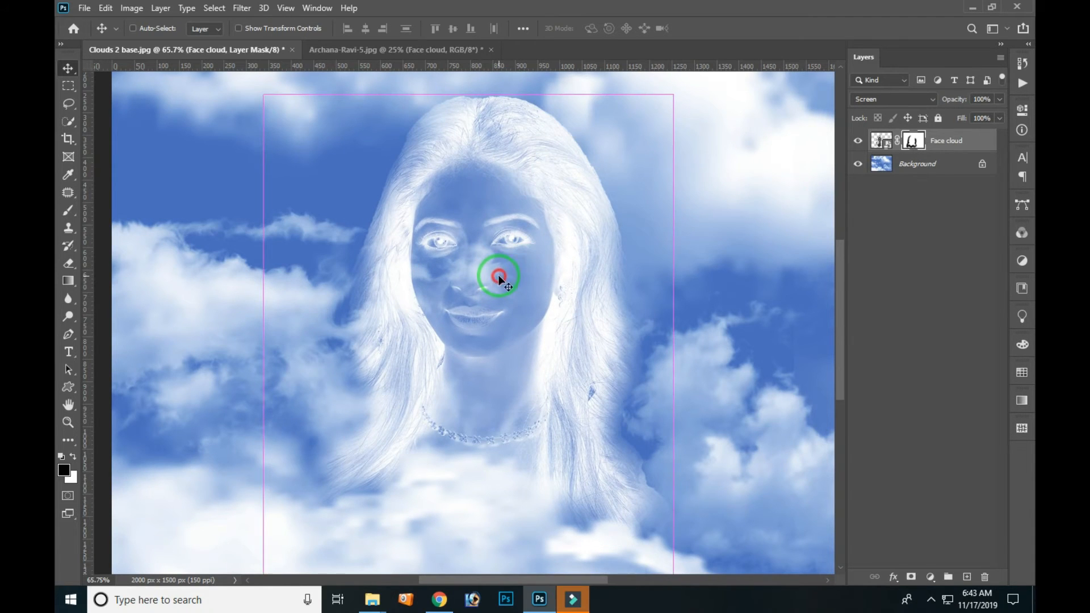
- Set the Face cloud layer's gray Blend If to 0 / 132 for This Layer and 156 / 255 for Underlying Layer, checking the preview
double_click(980, 144)
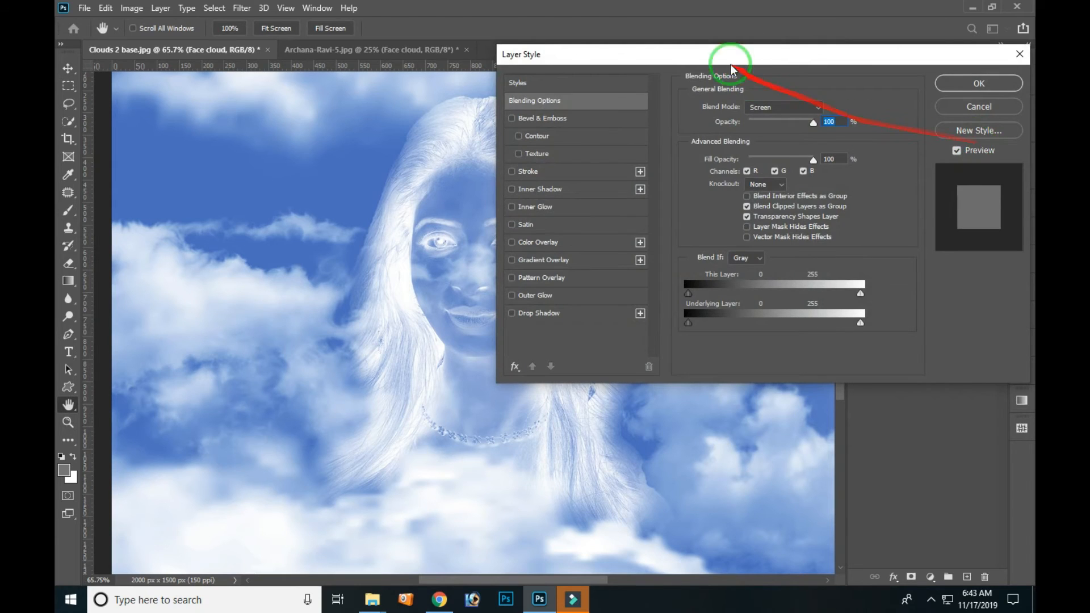
mouse_move(714, 60)
mouse_down()
mouse_move(772, 47)
mouse_move(763, 67)
mouse_up()
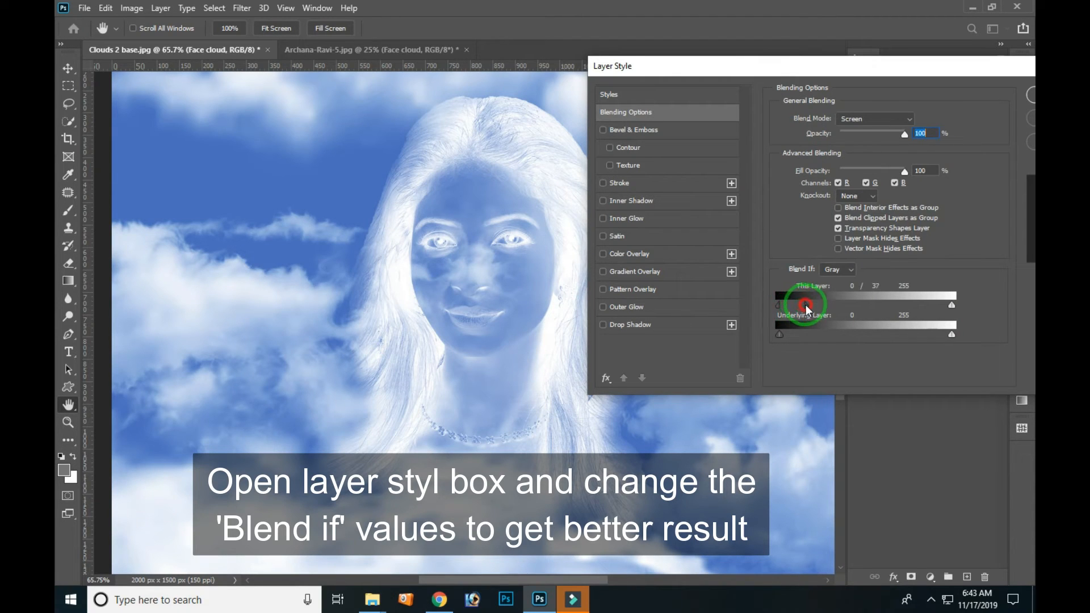
drag(815, 309, 860, 309)
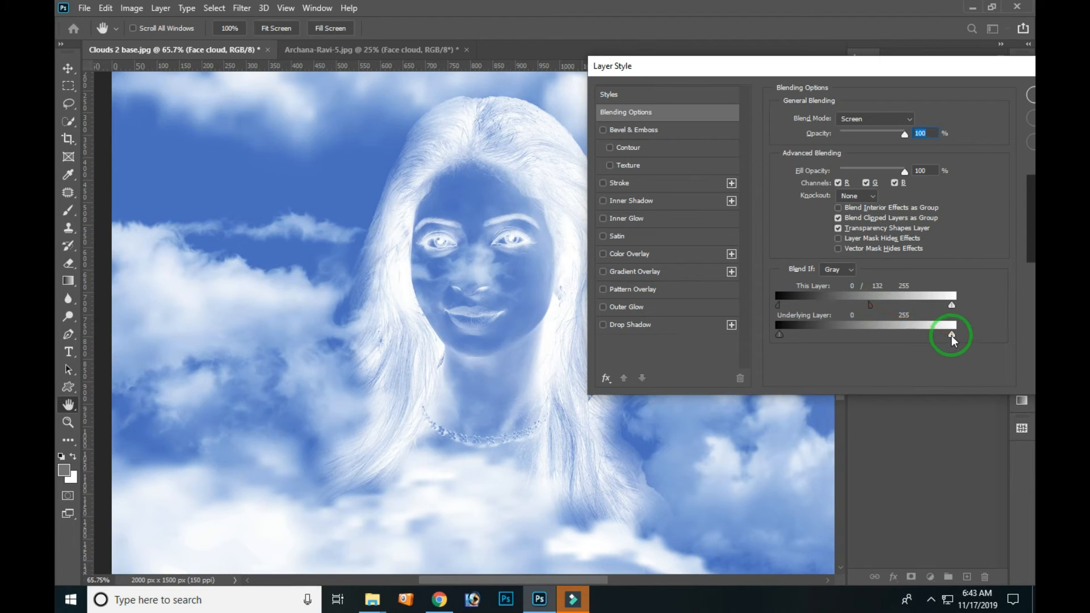
drag(952, 336, 886, 332)
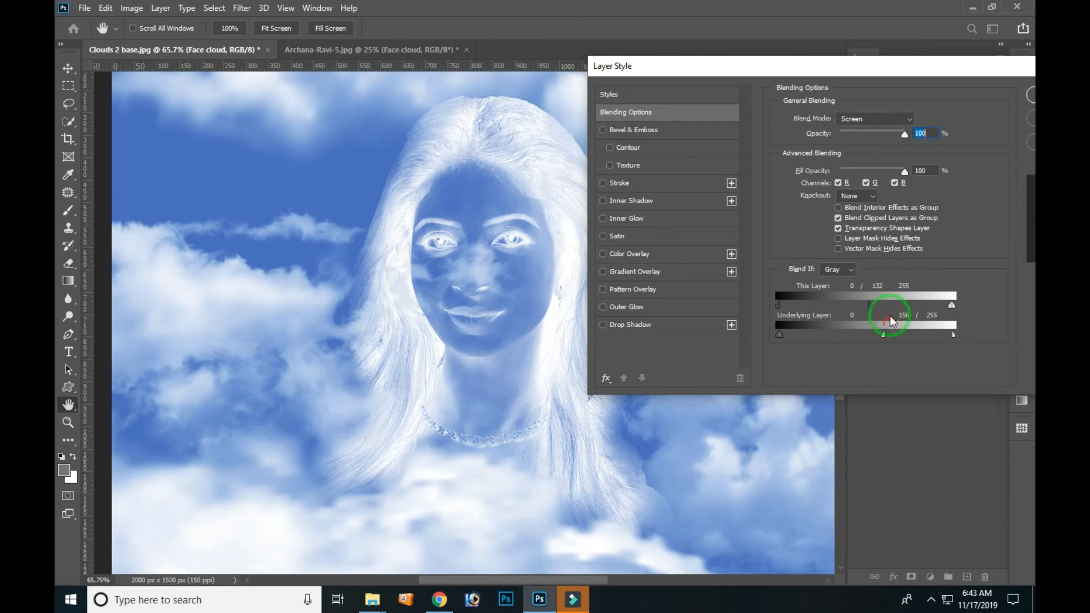
drag(932, 63, 863, 358)
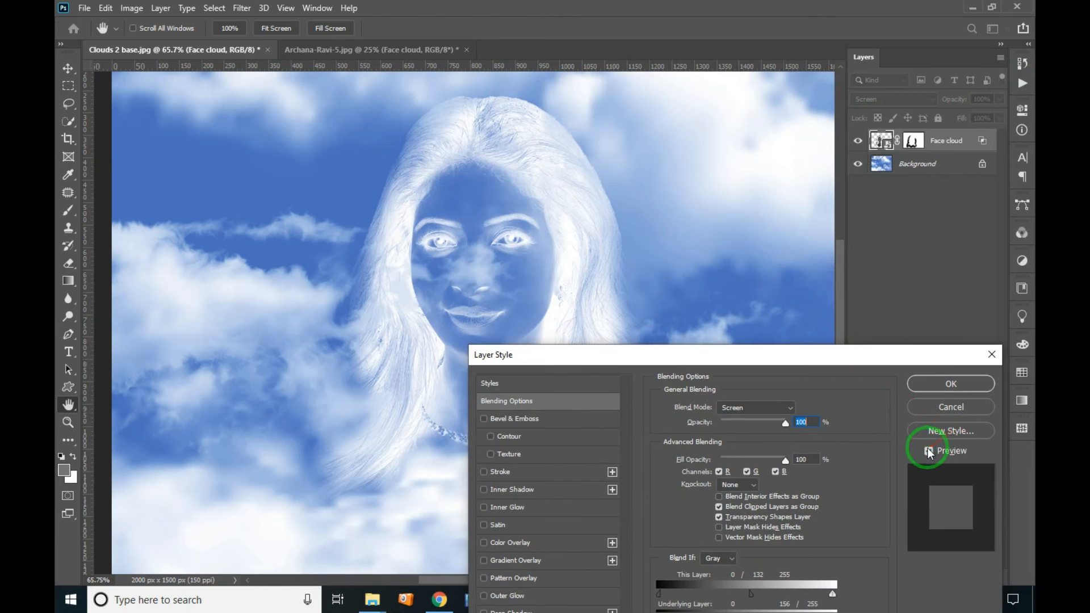
click(929, 451)
click(929, 451)
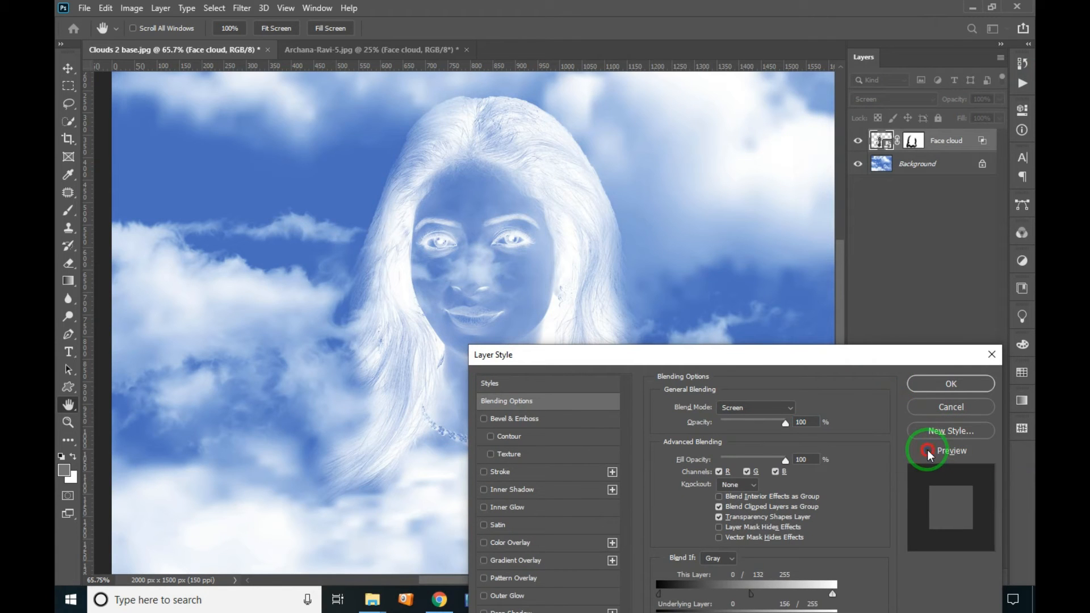
drag(778, 358, 762, 286)
click(930, 312)
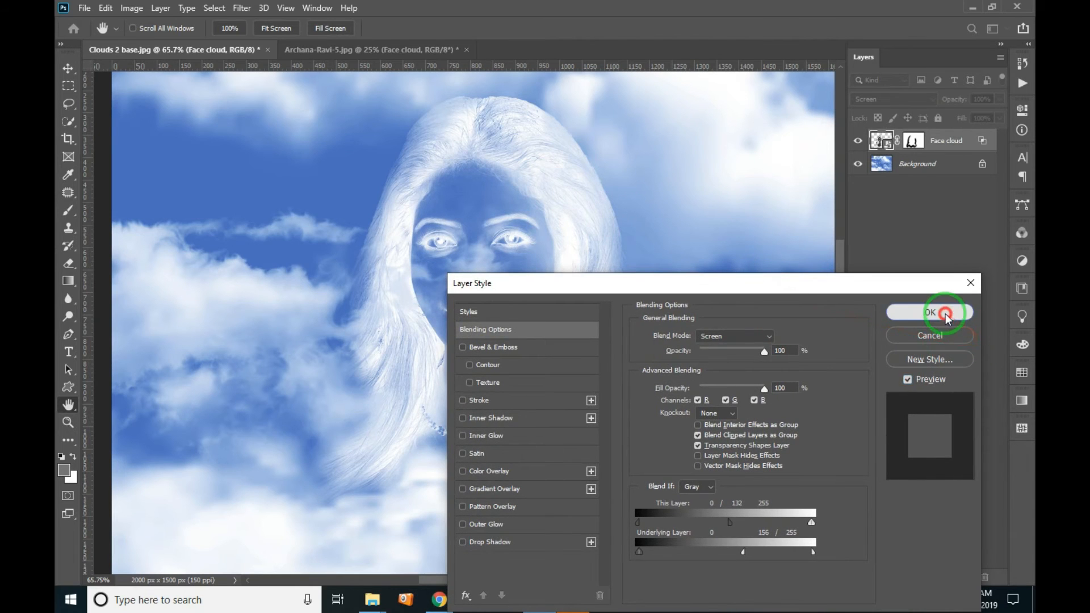
- Reposition the Face cloud portrait so the face rises from the clouds near the middle of the sky
key(v)
drag(599, 231, 554, 246)
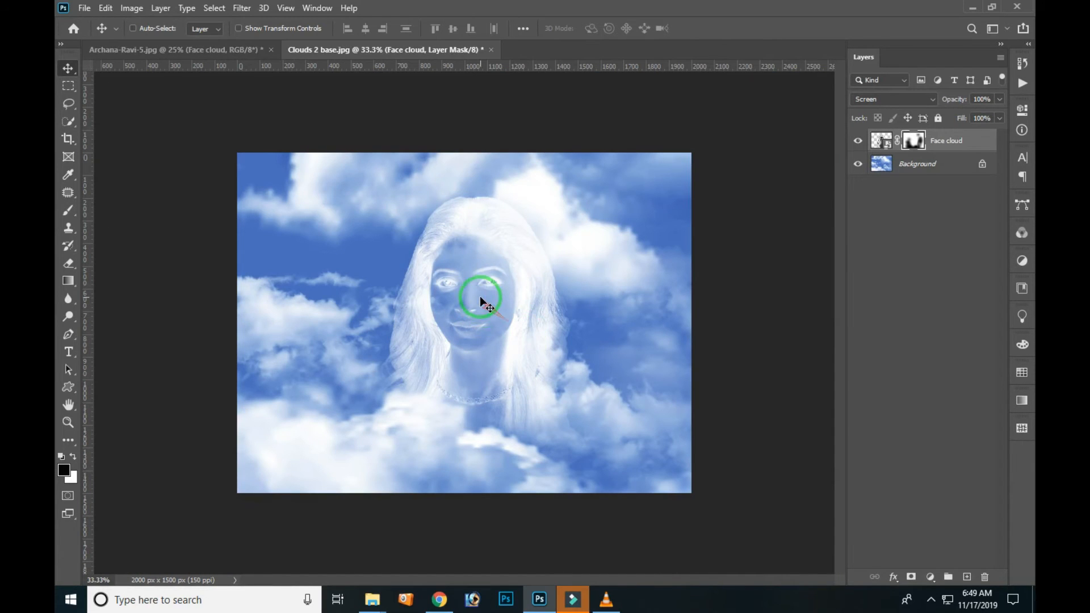
drag(482, 250, 461, 289)
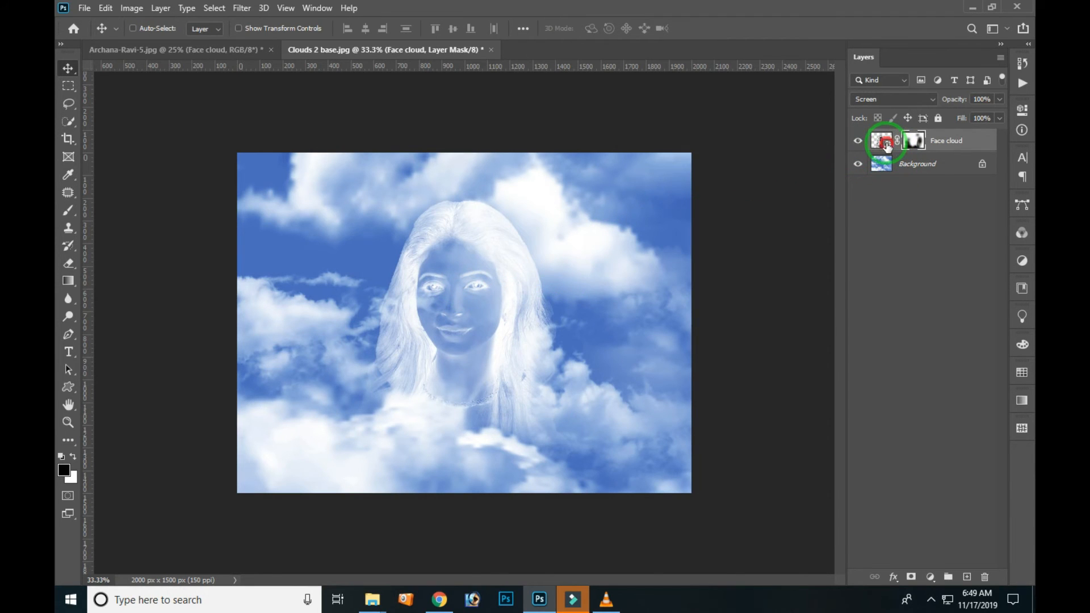
- Open the contents of the Face cloud smart object and hide the portrait on Layer 1
double_click(883, 142)
drag(470, 206, 485, 283)
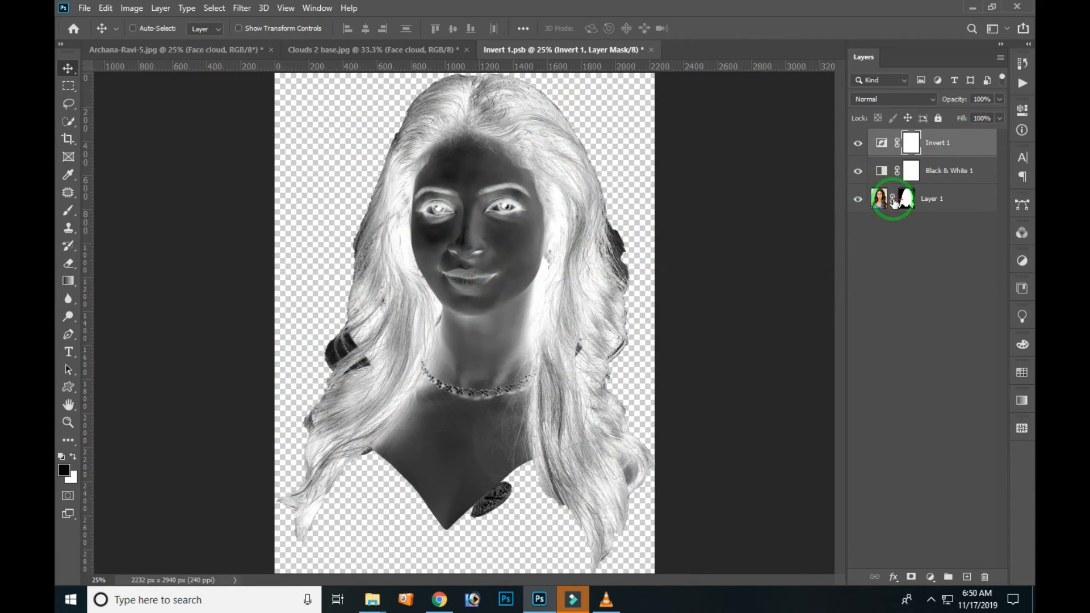
click(858, 199)
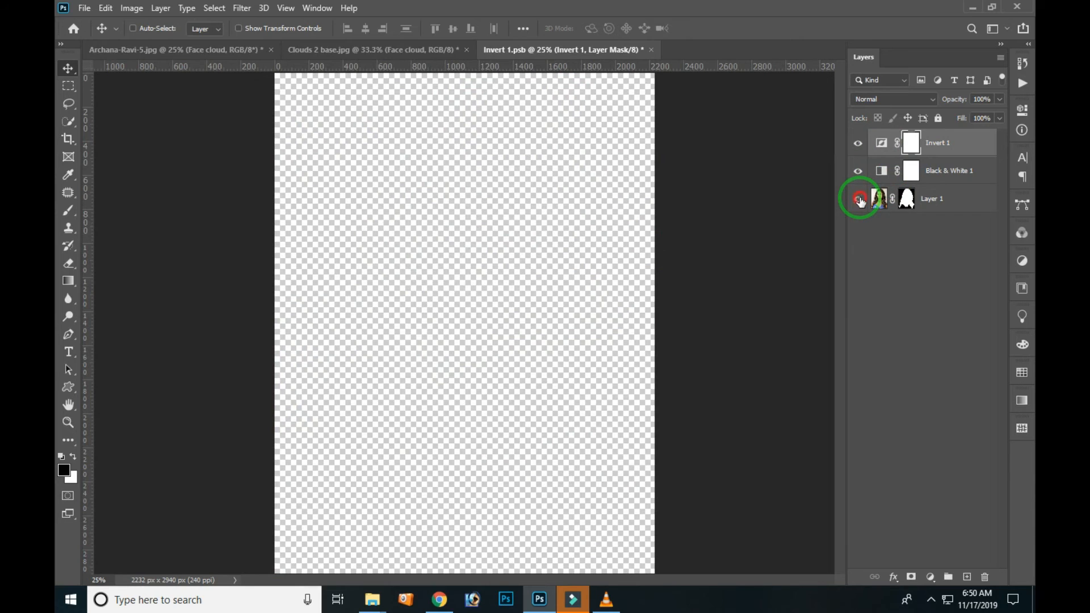
click(859, 199)
click(859, 199)
- Open the 3840_2160 bollywood actress wallpaper image from the Desktop
double_click(746, 148)
click(299, 126)
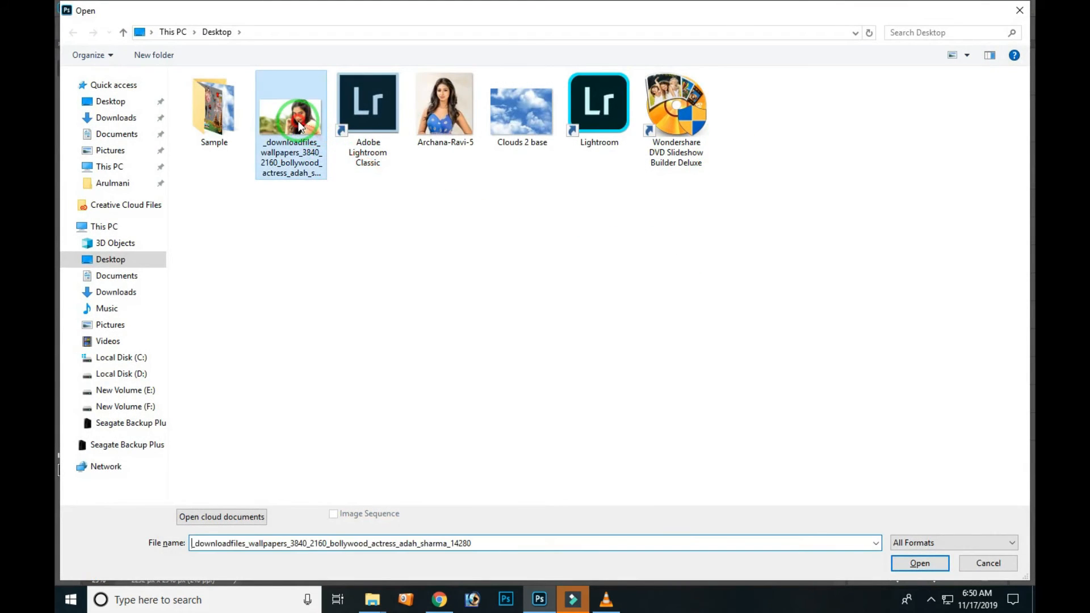
double_click(299, 126)
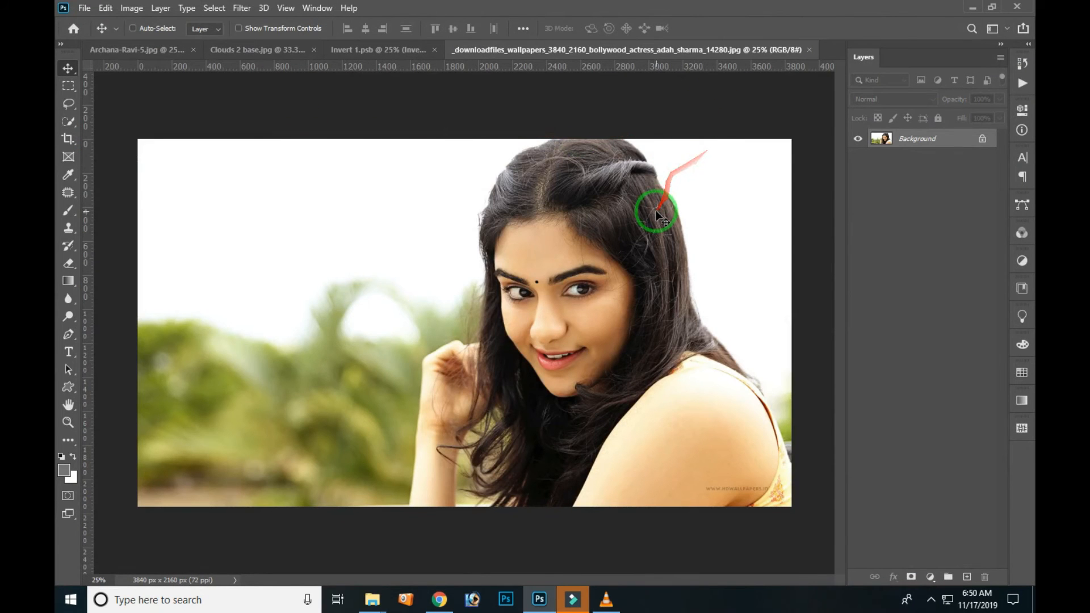
- Select the woman with the Quick Selection tool and mask out the background around her
key(w)
mouse_move(555, 236)
mouse_down()
mouse_move(606, 336)
mouse_move(595, 380)
mouse_move(547, 308)
mouse_move(698, 485)
mouse_move(742, 507)
mouse_move(620, 473)
mouse_move(587, 427)
mouse_move(524, 506)
mouse_move(492, 426)
mouse_move(547, 164)
mouse_move(568, 151)
mouse_move(620, 257)
mouse_move(614, 322)
mouse_move(516, 426)
mouse_move(504, 483)
mouse_move(601, 164)
mouse_move(571, 96)
mouse_move(638, 126)
mouse_move(691, 130)
mouse_move(676, 177)
mouse_move(774, 320)
mouse_up()
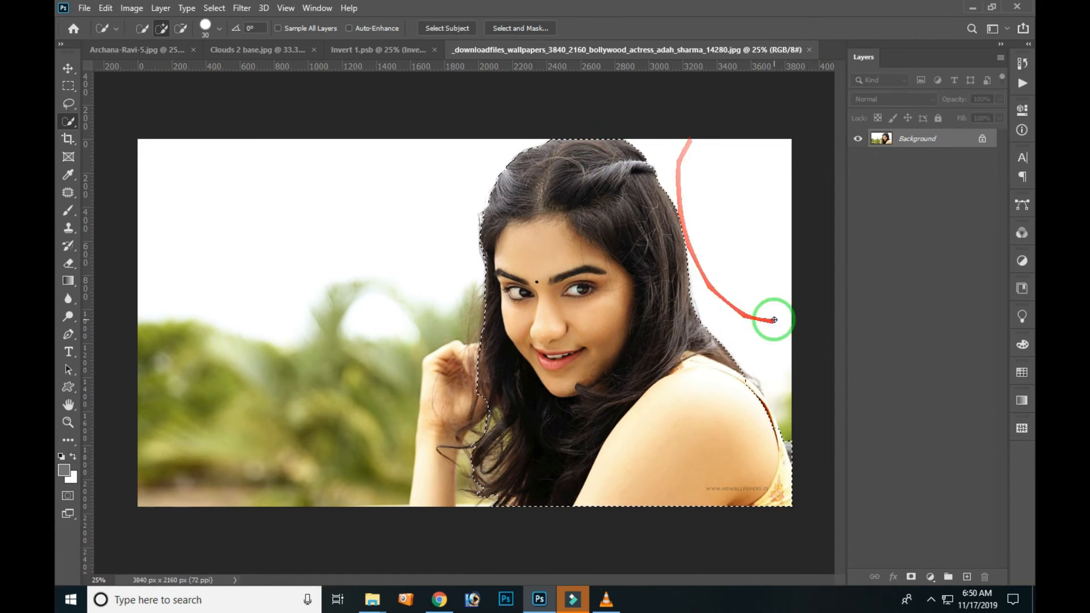
click(912, 577)
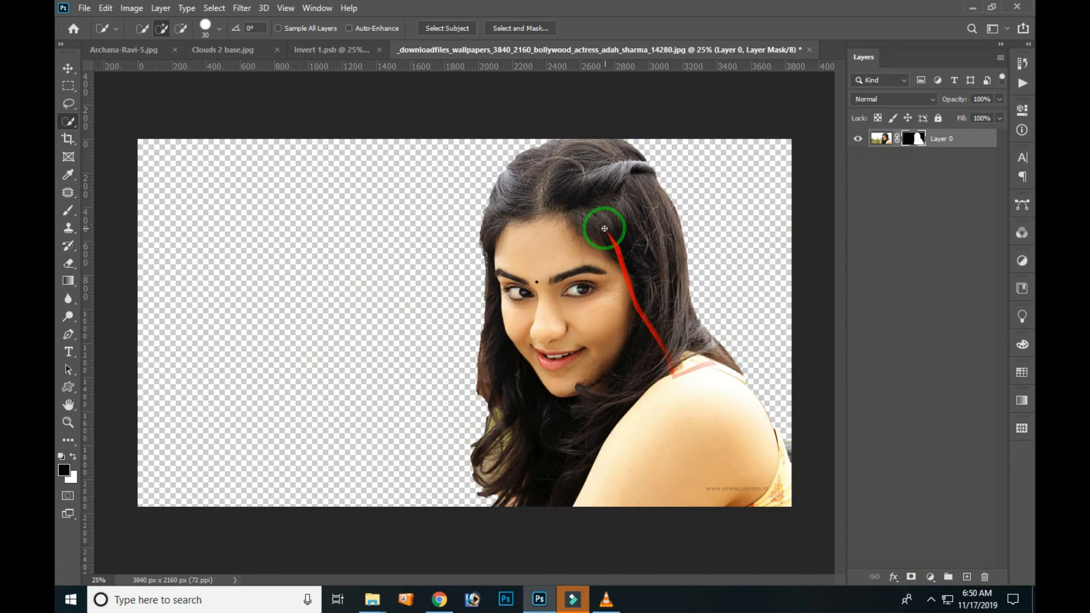
- Bring the masked woman into the Invert 1 document and enlarge her to fill most of the canvas width
key(v)
mouse_move(608, 248)
mouse_down()
mouse_move(414, 142)
mouse_move(327, 54)
mouse_move(370, 87)
mouse_up()
drag(551, 285, 404, 342)
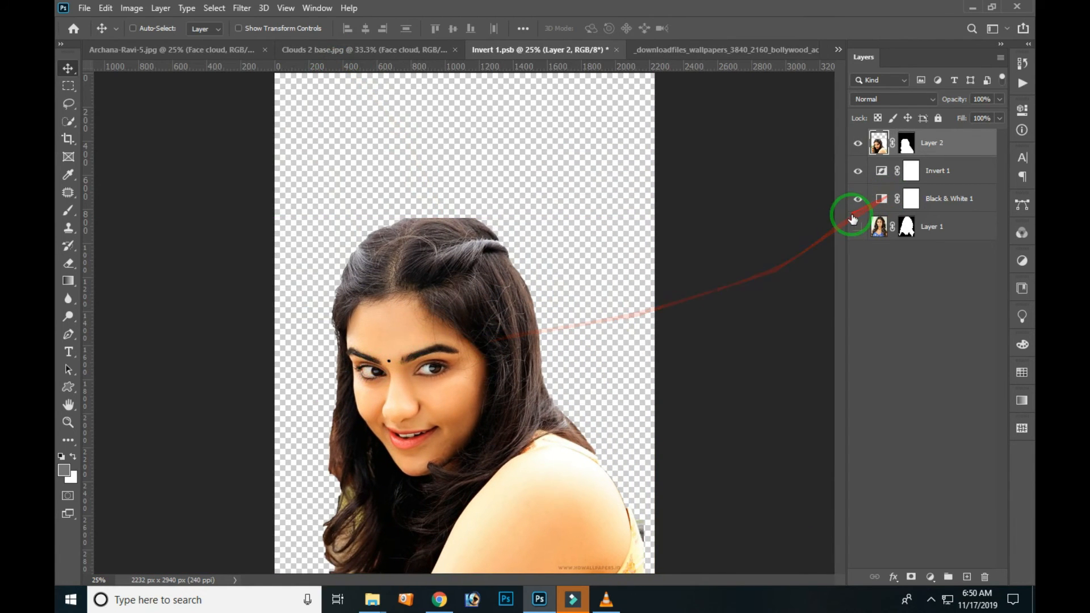
key(ctrl+t)
drag(640, 218, 500, 301)
click(895, 154)
drag(899, 177, 919, 204)
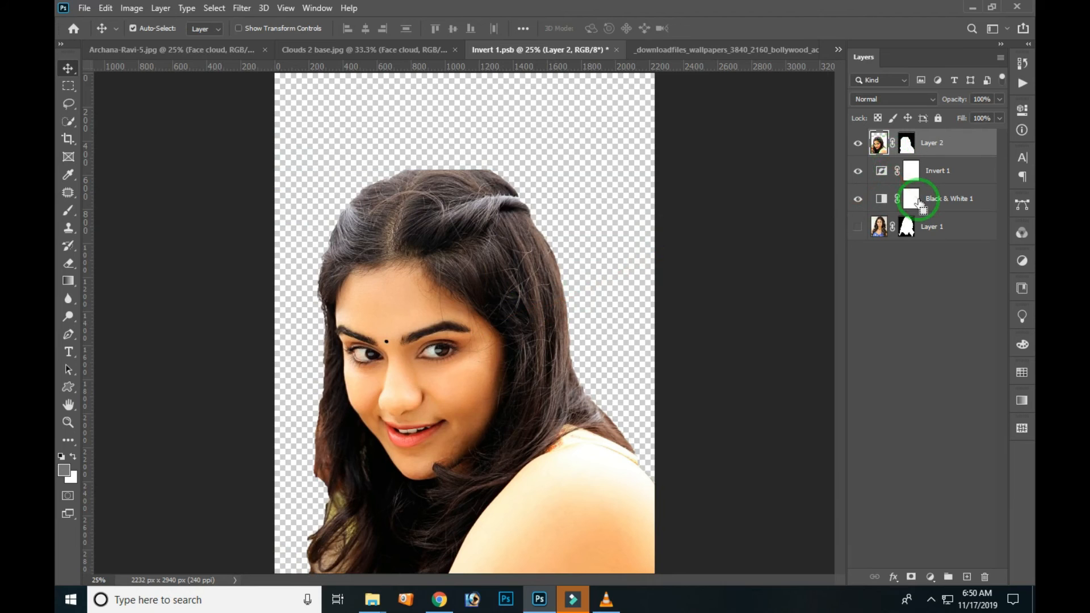
- Move Layer 2 below Layer 1 under the adjustment layers, keep Layer 1 hidden, and shift the new portrait slightly upward
key(ctrl+bracketleft)
key(ctrl+bracketleft)
key(ctrl+bracketleft)
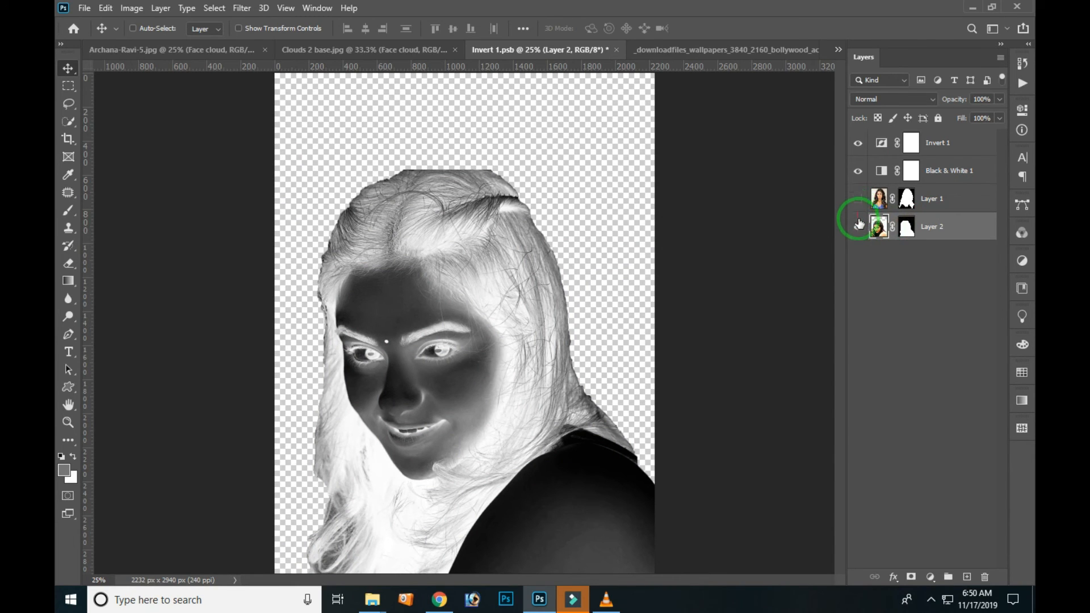
click(857, 200)
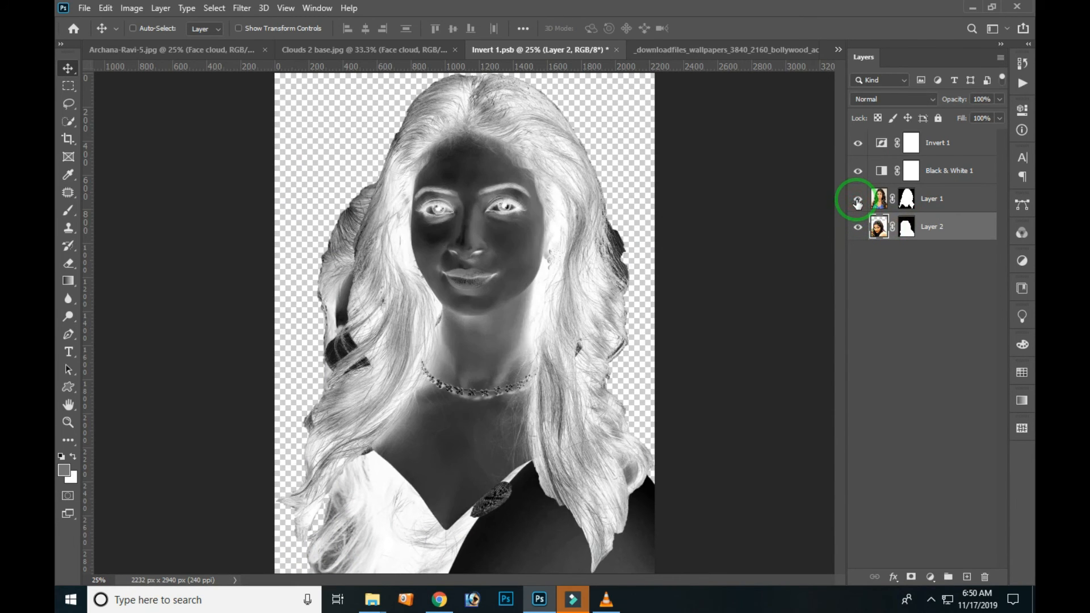
click(857, 200)
drag(447, 340, 446, 325)
- Save and close the smart object contents, return to the Clouds 2 base document and reposition the new face among the clouds
key(ctrl+s)
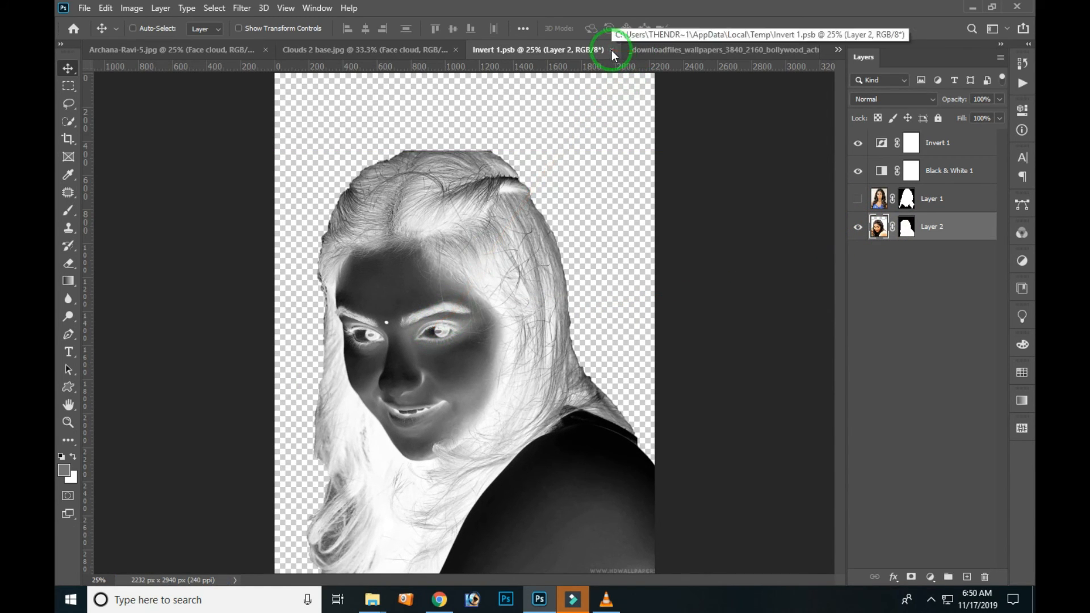
click(612, 50)
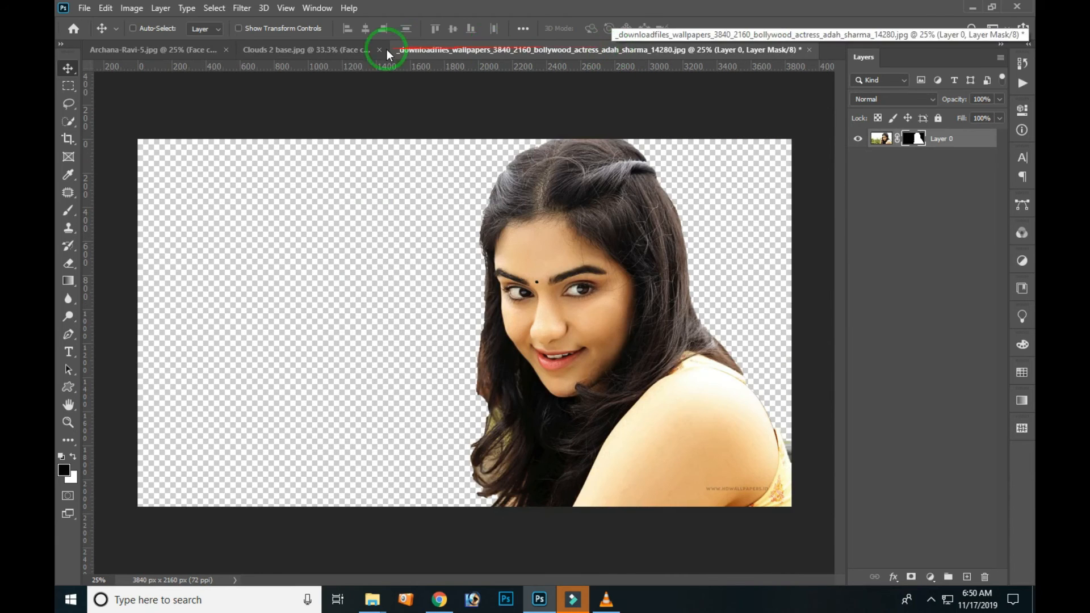
click(322, 48)
drag(450, 224, 495, 310)
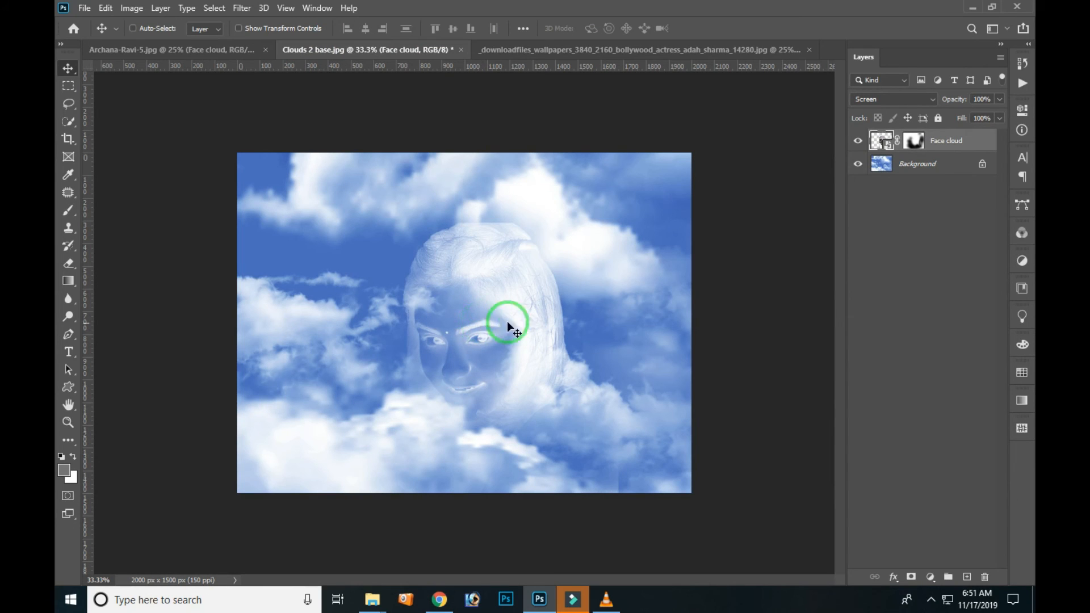
- Reopen the Face cloud contents, hide Layer 2, show Layer 1 and move its portrait slightly down
double_click(886, 142)
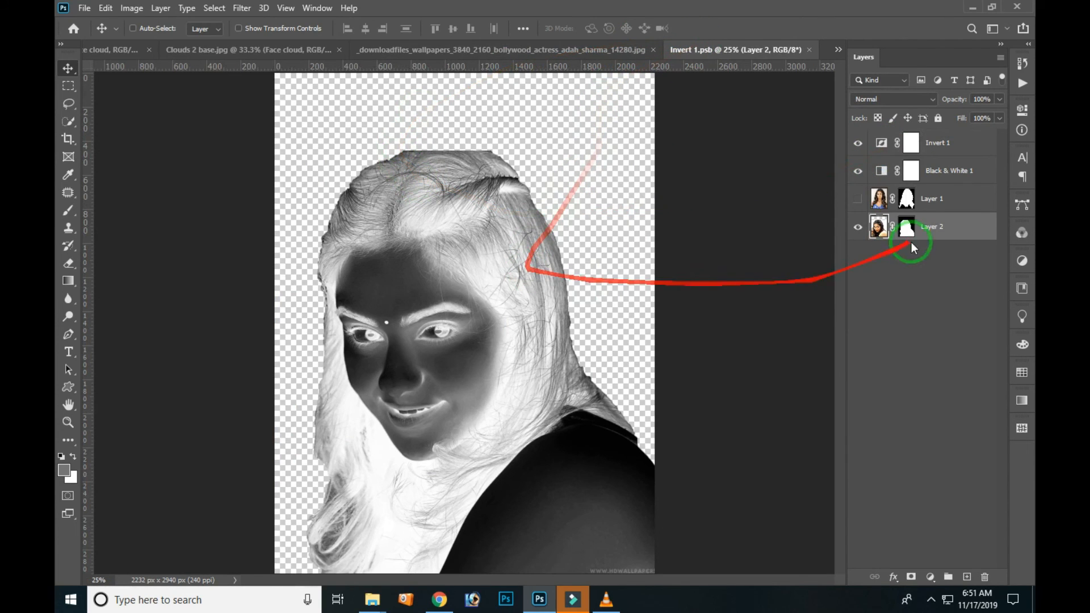
click(858, 227)
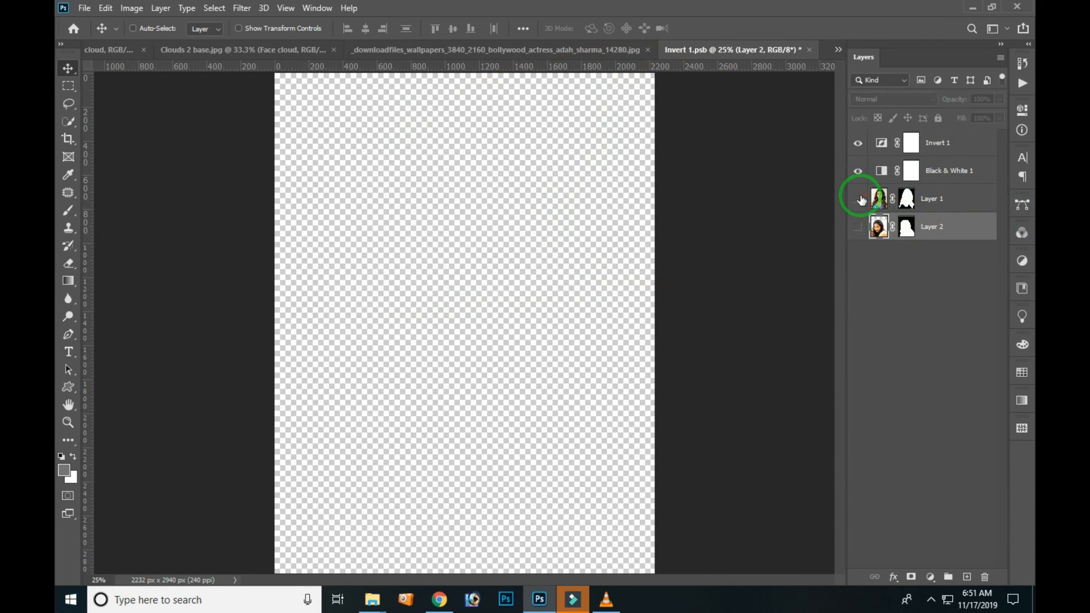
click(858, 199)
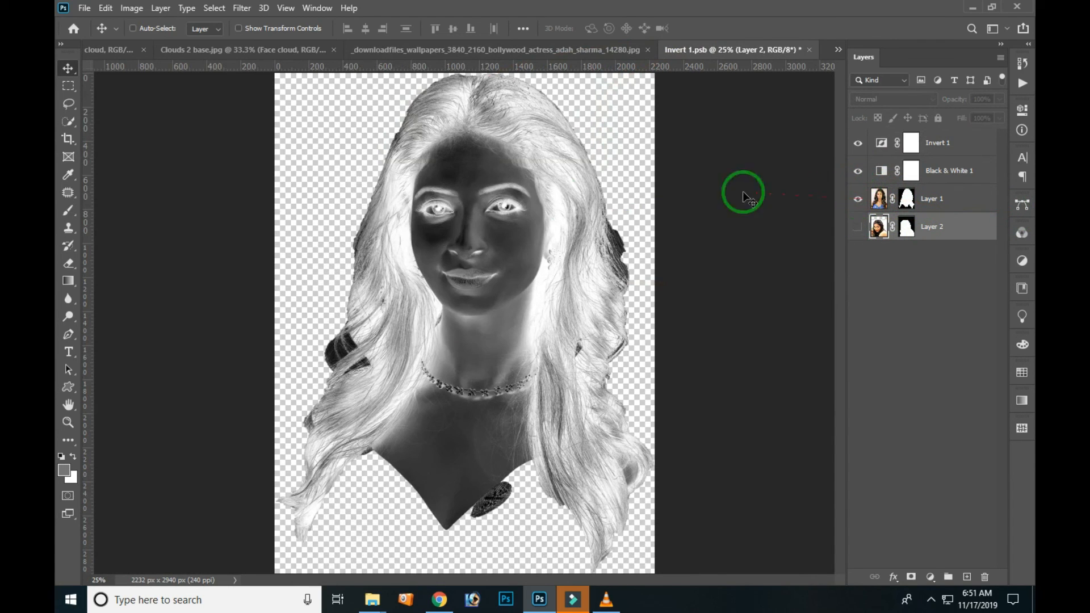
drag(526, 246, 526, 246)
click(940, 199)
drag(469, 199, 469, 231)
- Save and close the smart object contents, and move the face up and left of the sky's middle in Clouds 2 base
key(ctrl+s)
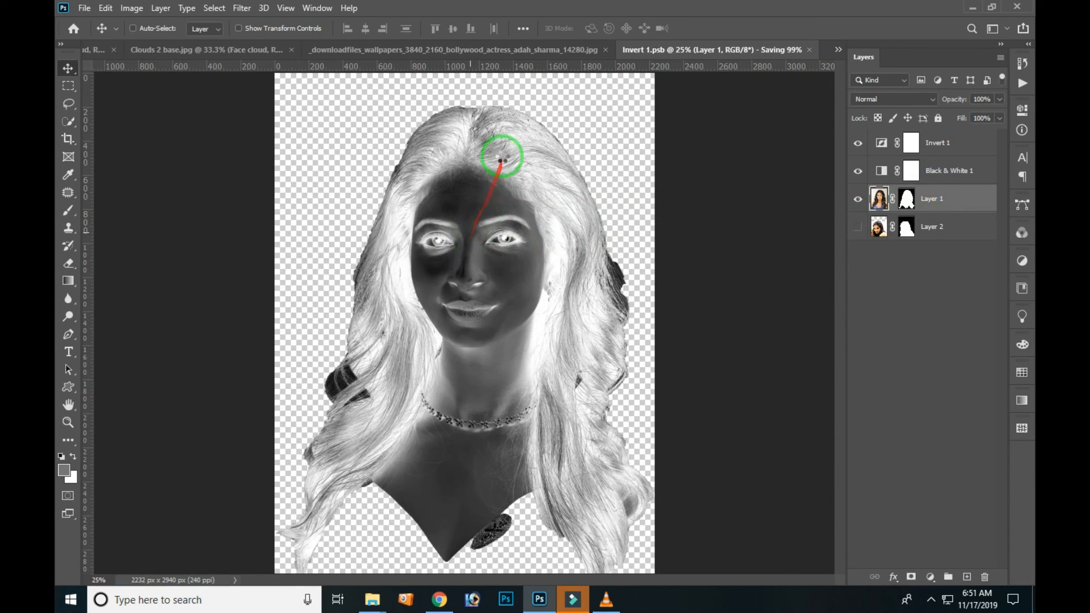
click(809, 49)
drag(495, 279, 454, 296)
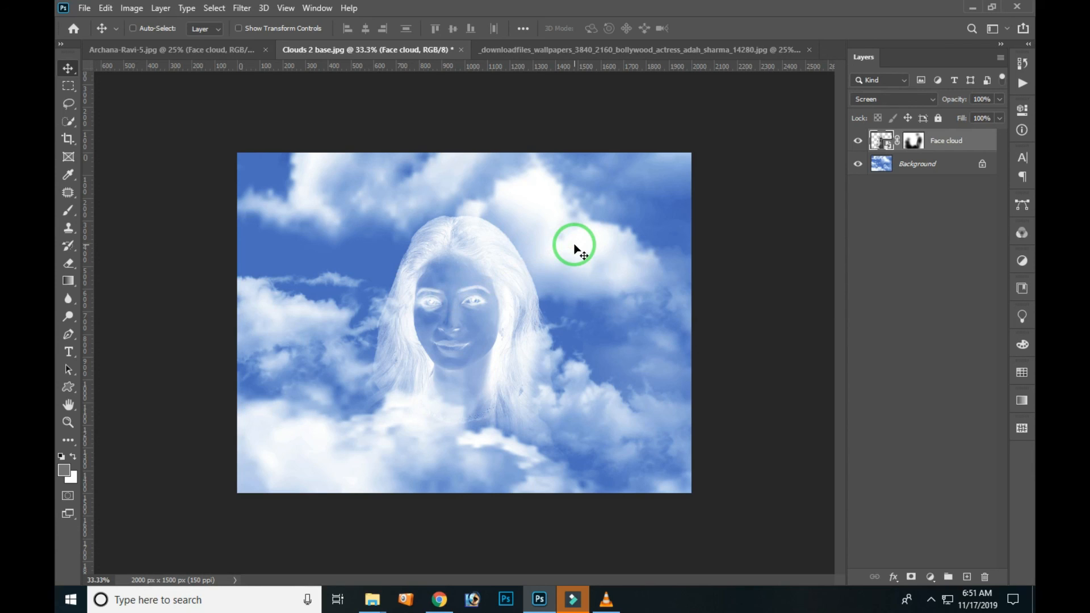
drag(496, 257, 484, 244)
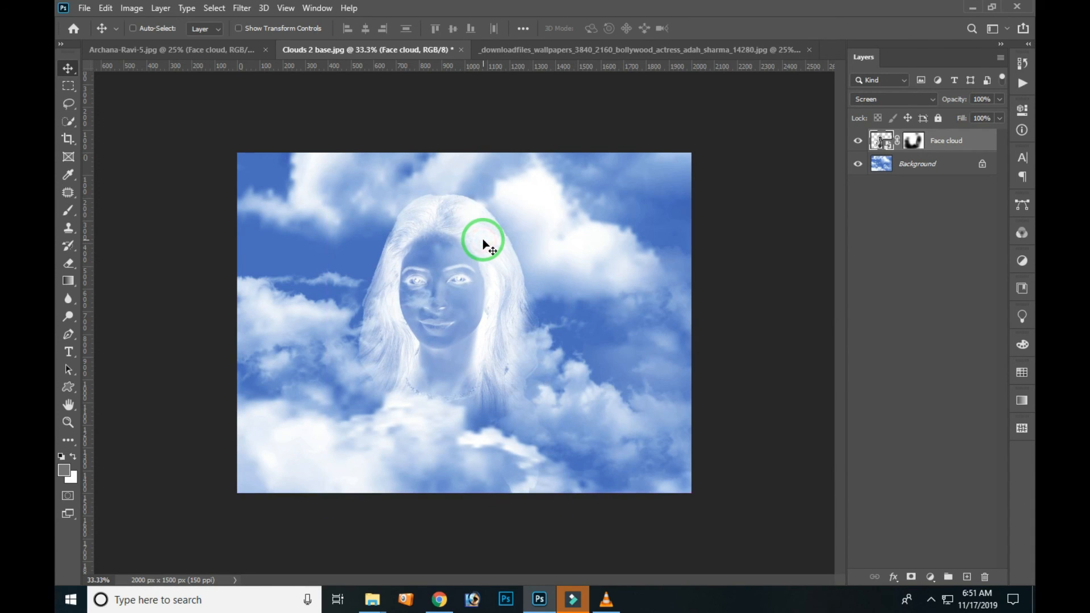